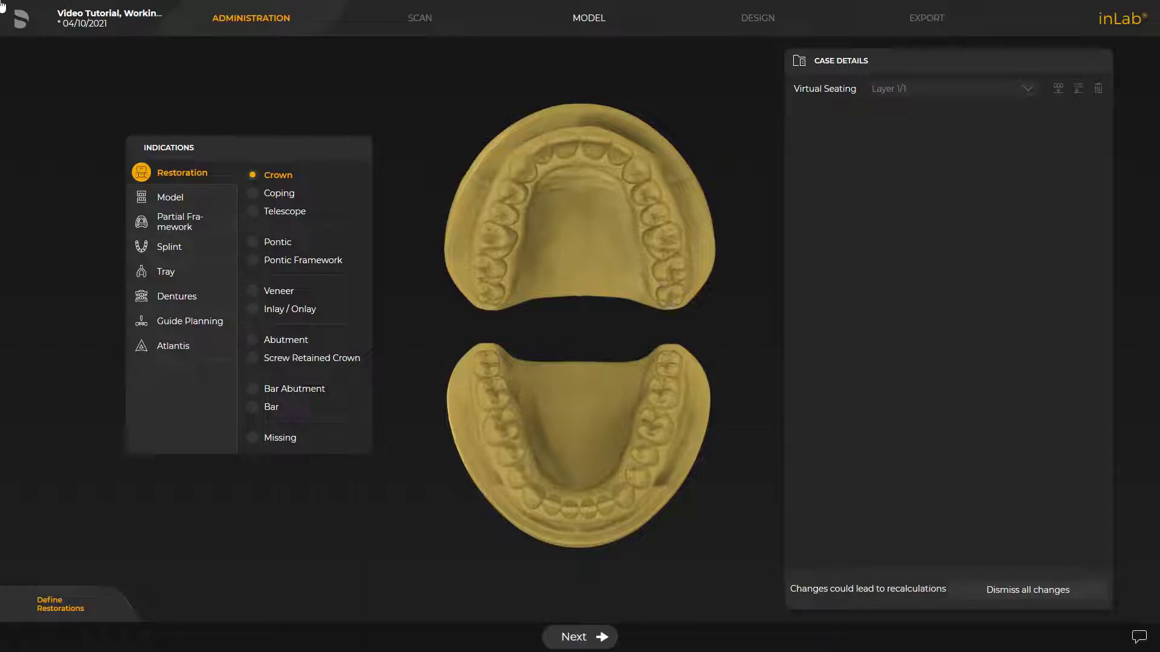
# - Mark teeth 11, 21 and 22 as crowns: Primemill, Dentsply Sirona CEREC Tessera, Step Bur 12S + EF
pyautogui.click(566, 145)
pyautogui.moveTo(595, 147); pyautogui.dragTo(617, 155)
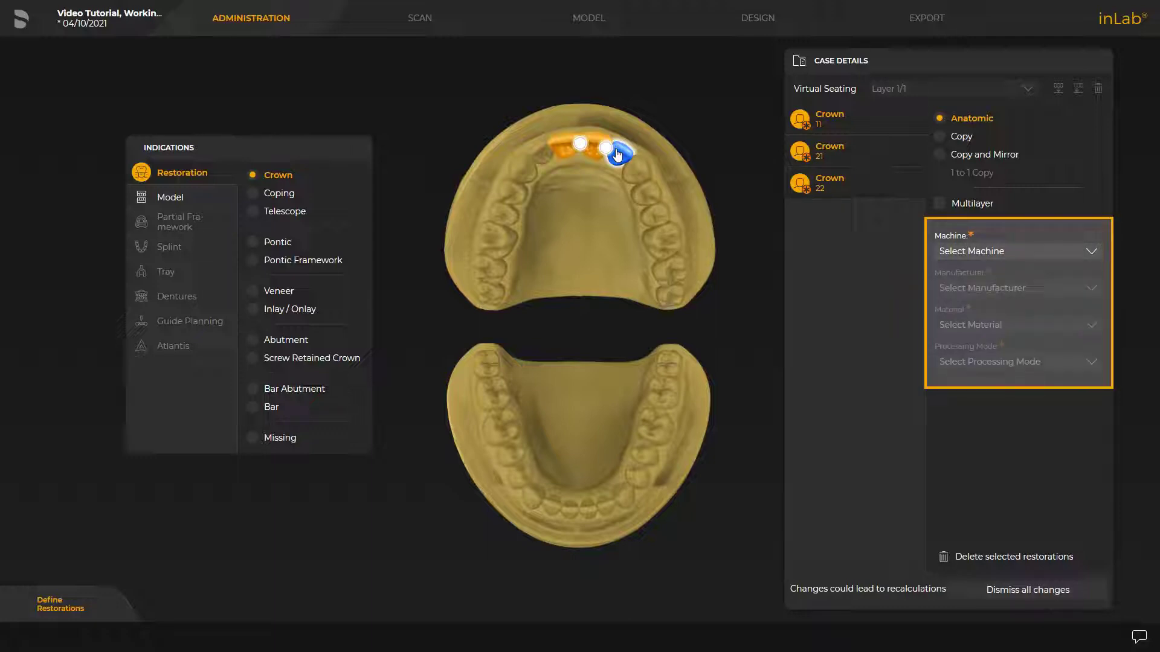
pyautogui.click(952, 254)
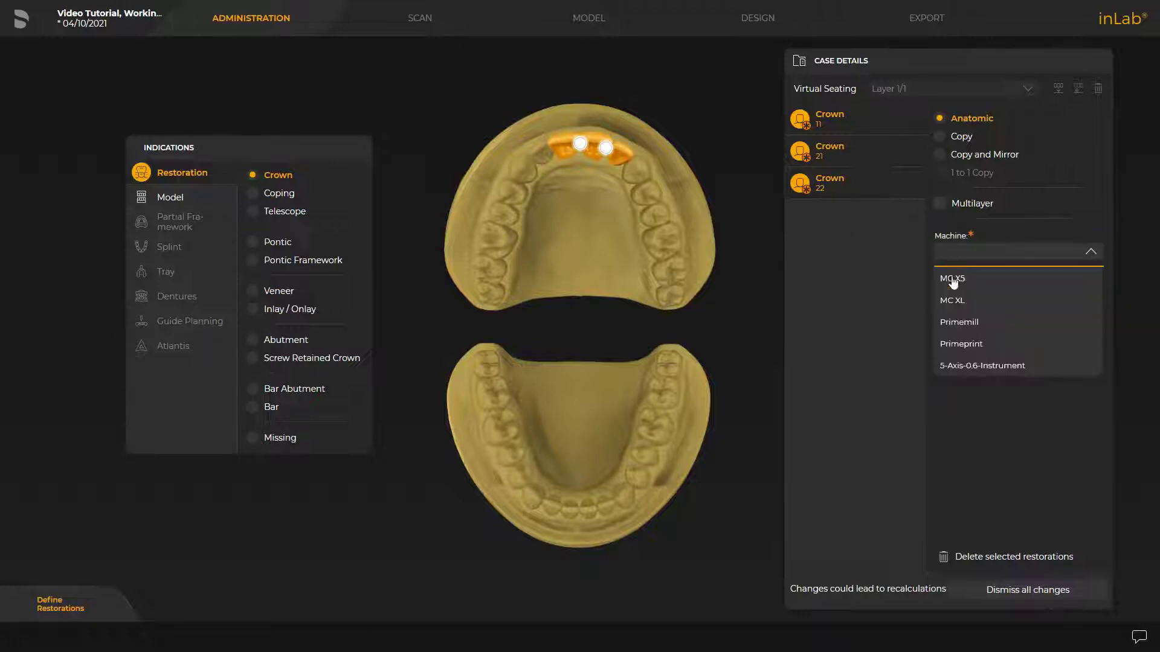
pyautogui.click(955, 325)
pyautogui.click(963, 293)
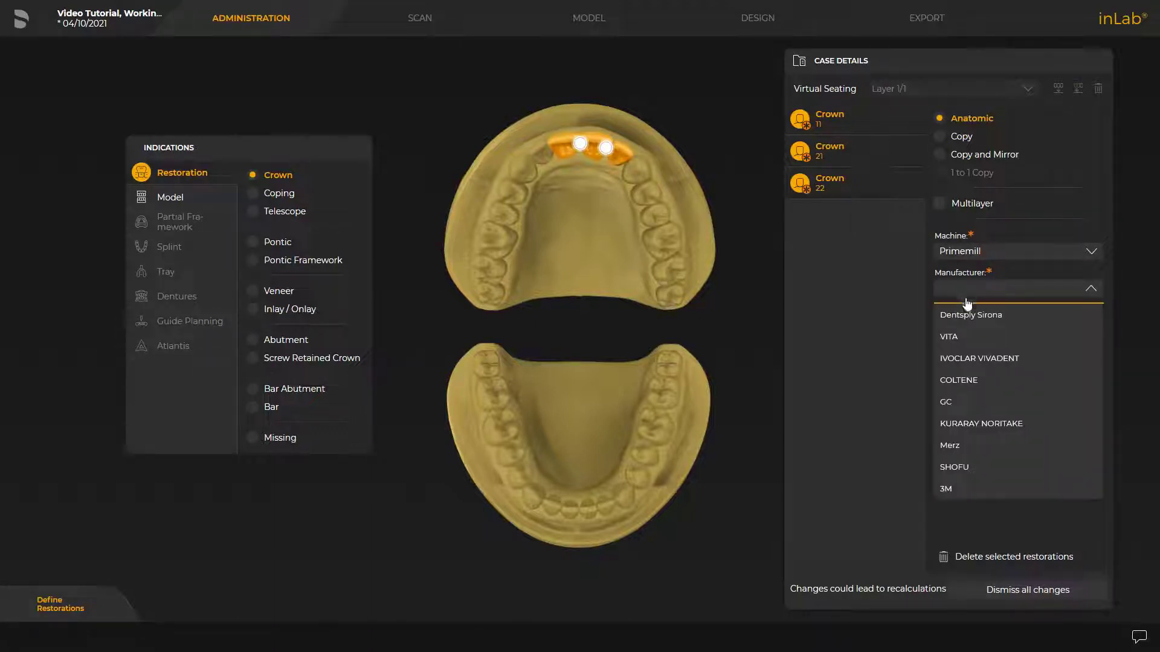
pyautogui.click(969, 316)
pyautogui.click(968, 326)
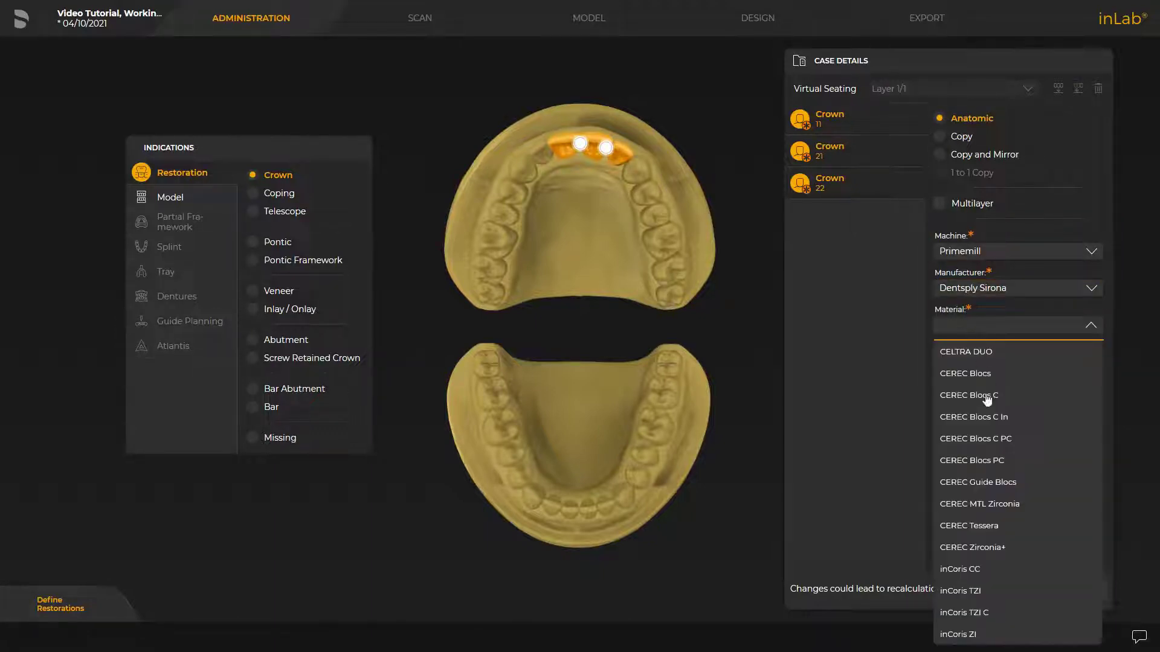
pyautogui.click(991, 527)
pyautogui.click(986, 403)
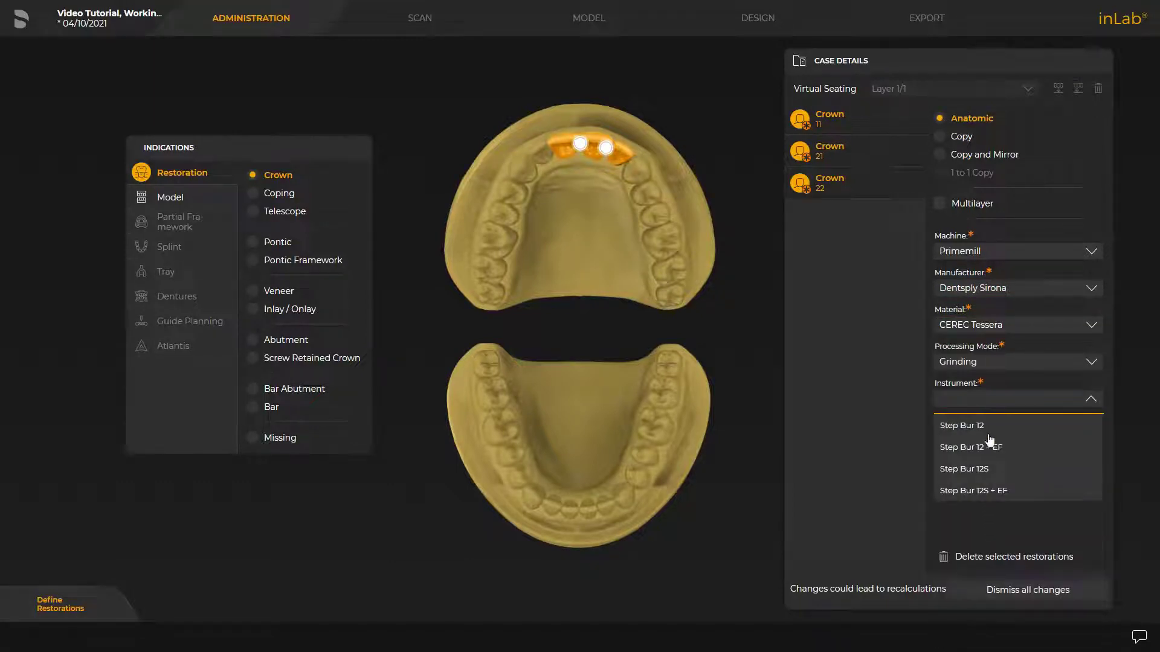
pyautogui.click(991, 492)
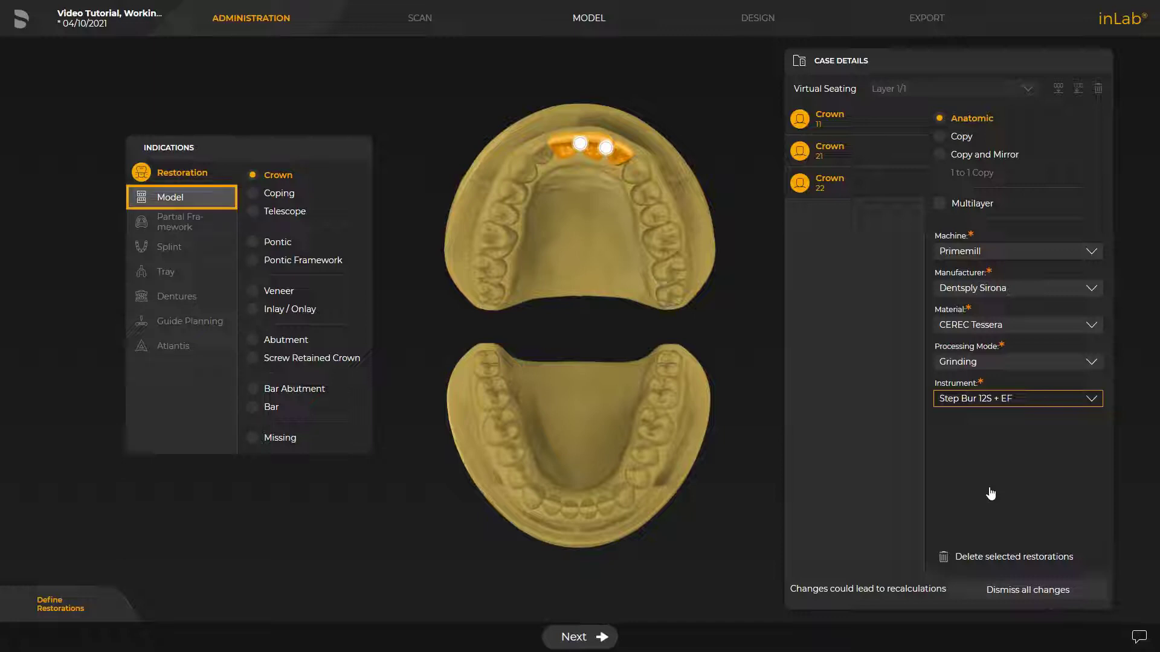
# - Add Model restorations for the upper and lower jaws using Primeprint Model material
pyautogui.click(170, 205)
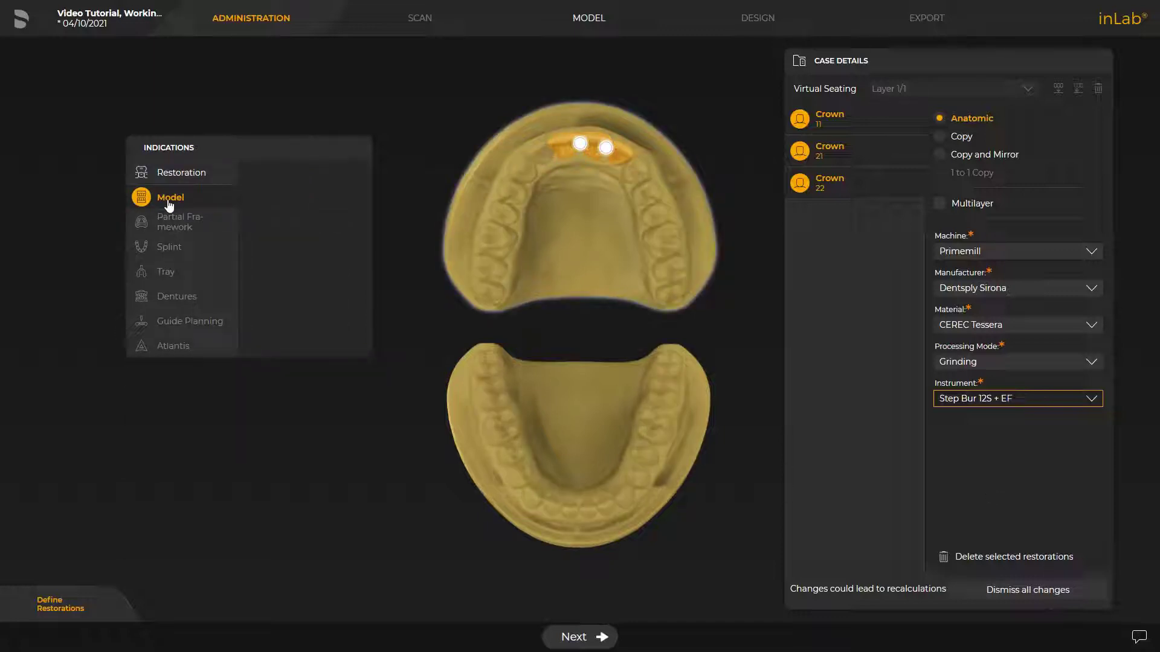
pyautogui.click(568, 245)
pyautogui.click(586, 417)
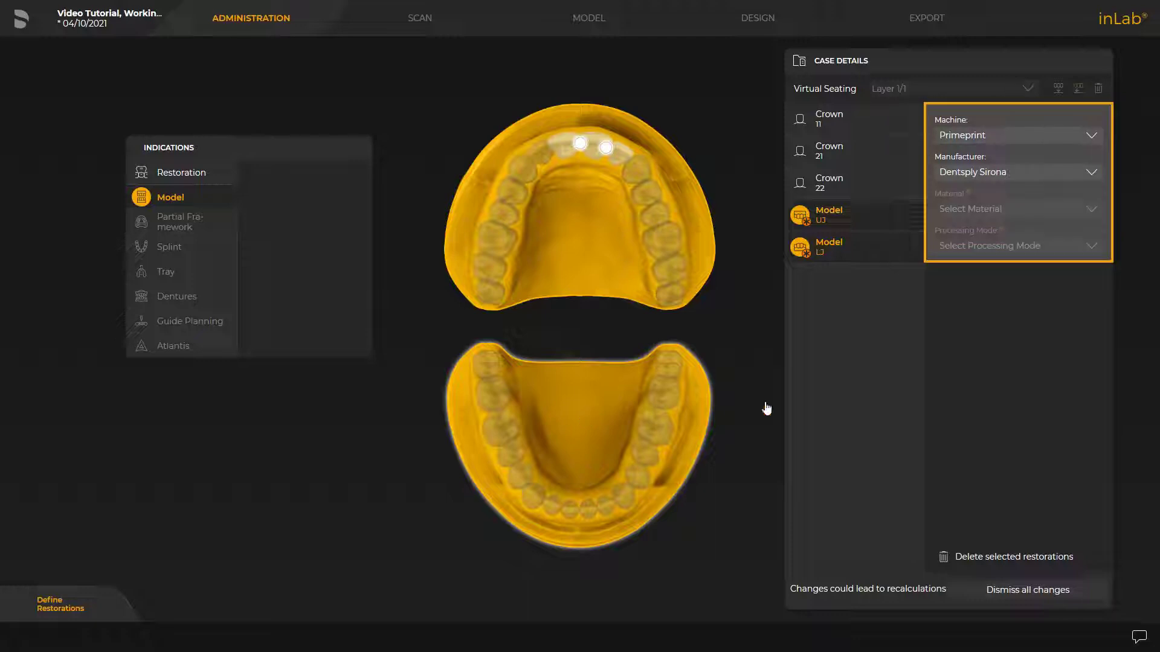
pyautogui.click(1088, 211)
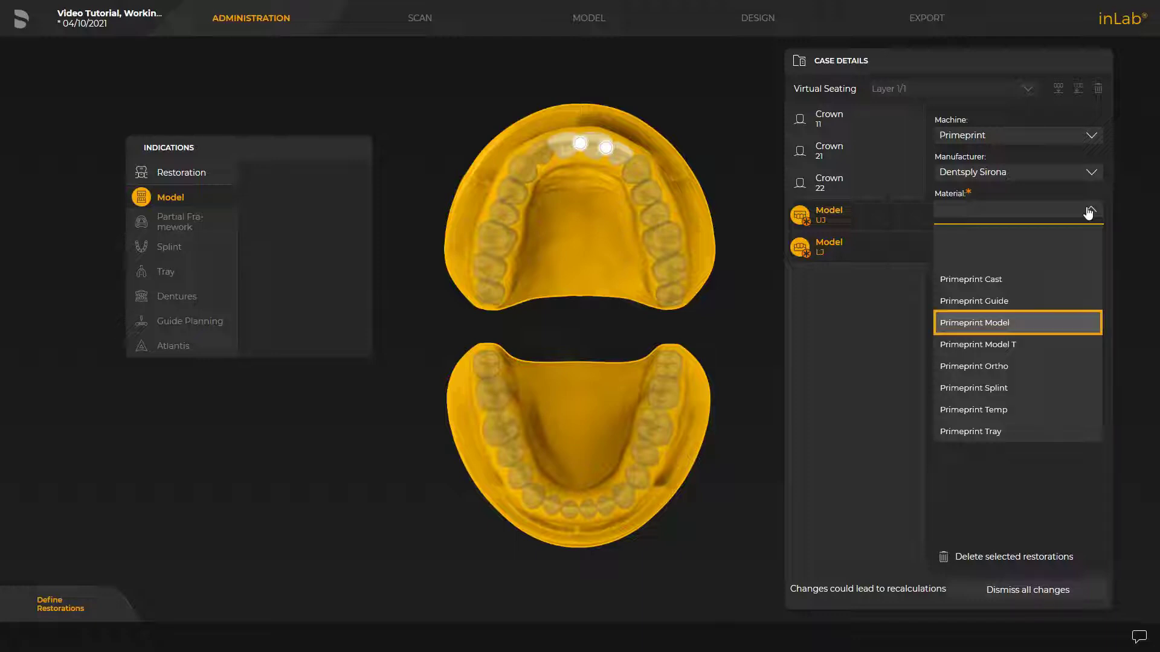
pyautogui.click(994, 326)
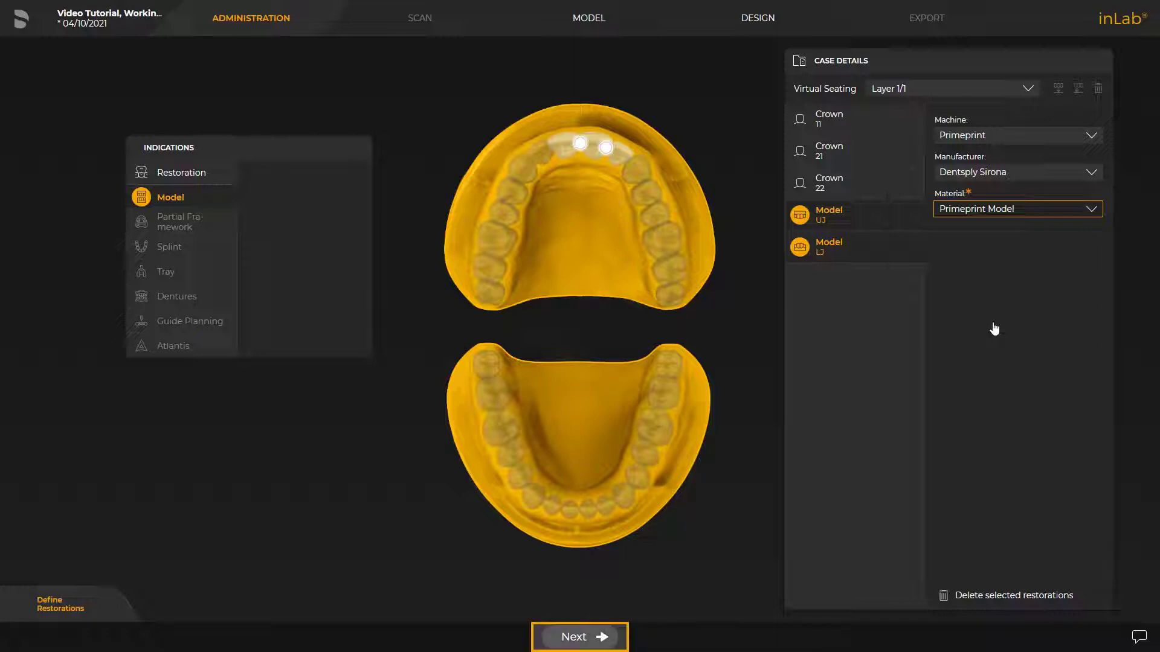
# - Enter the Model phase and go to its Set Model Axis step
pyautogui.click(591, 637)
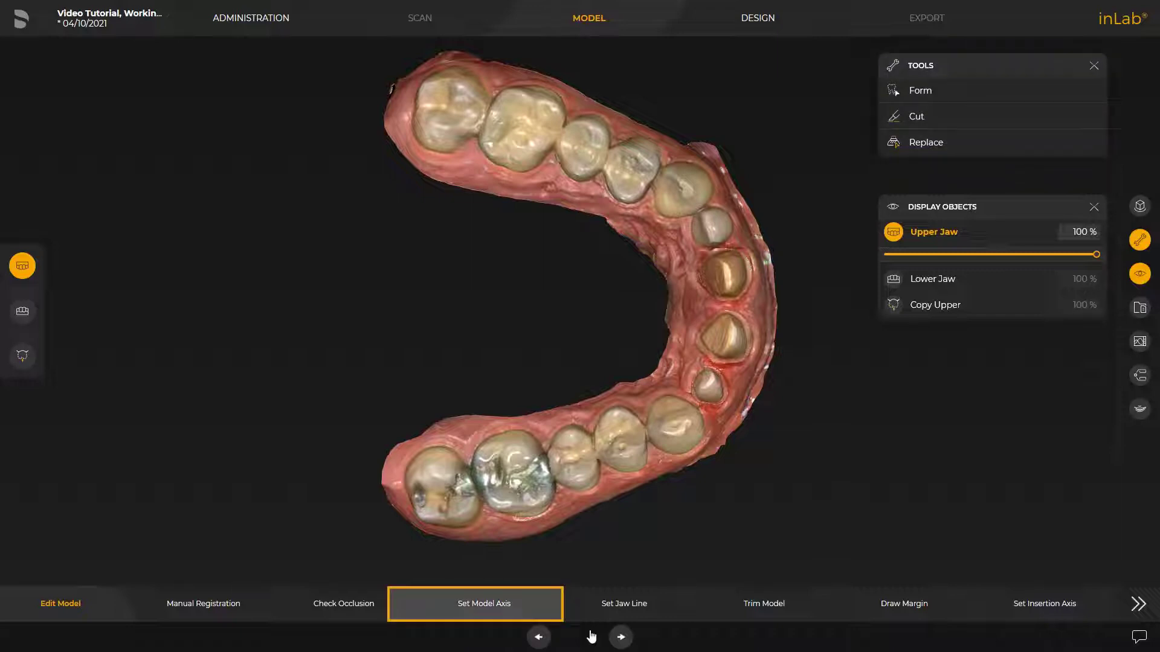
pyautogui.click(504, 610)
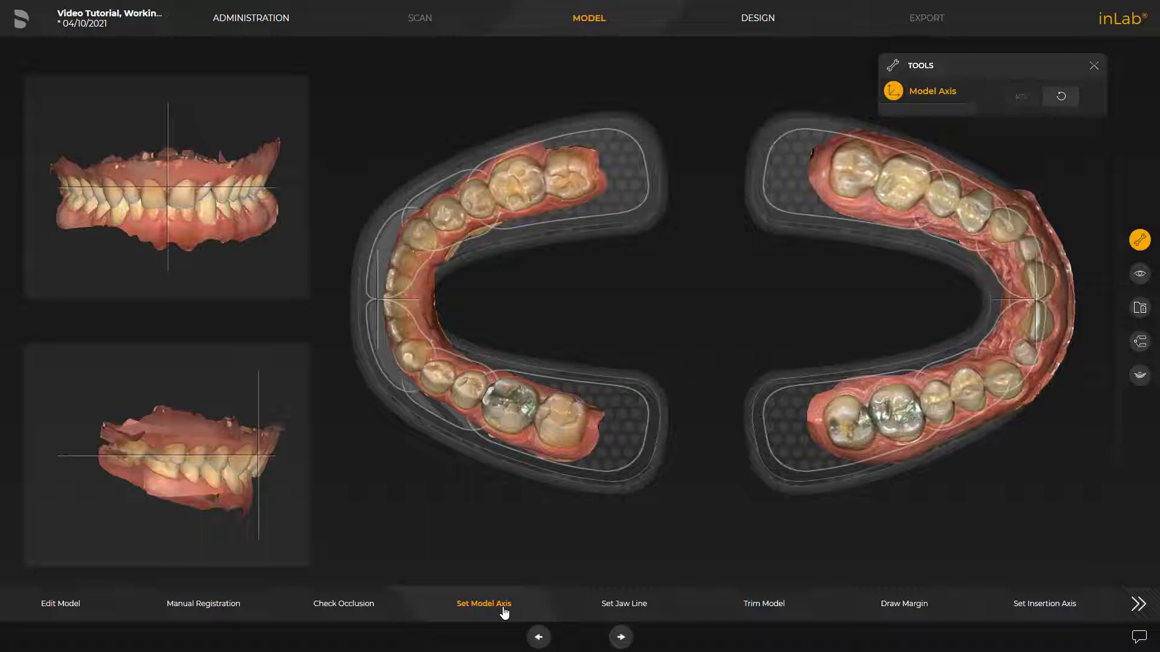
# - Review the jaw line, then go to the Draw Margin step for preparation 11
pyautogui.click(629, 602)
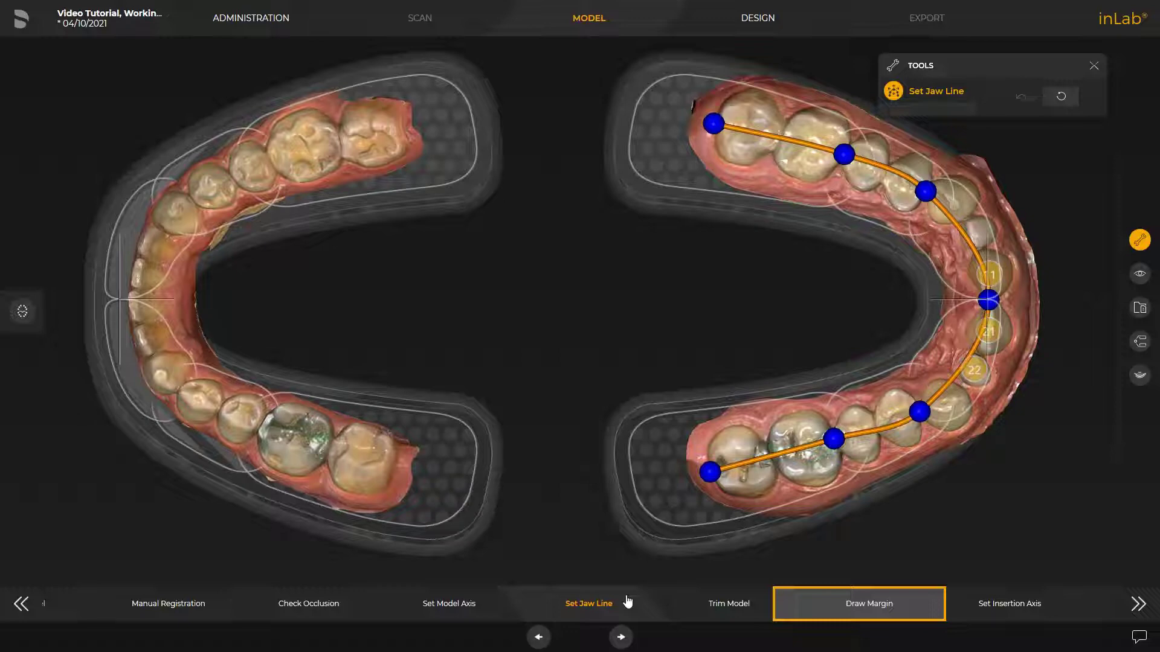
pyautogui.click(879, 602)
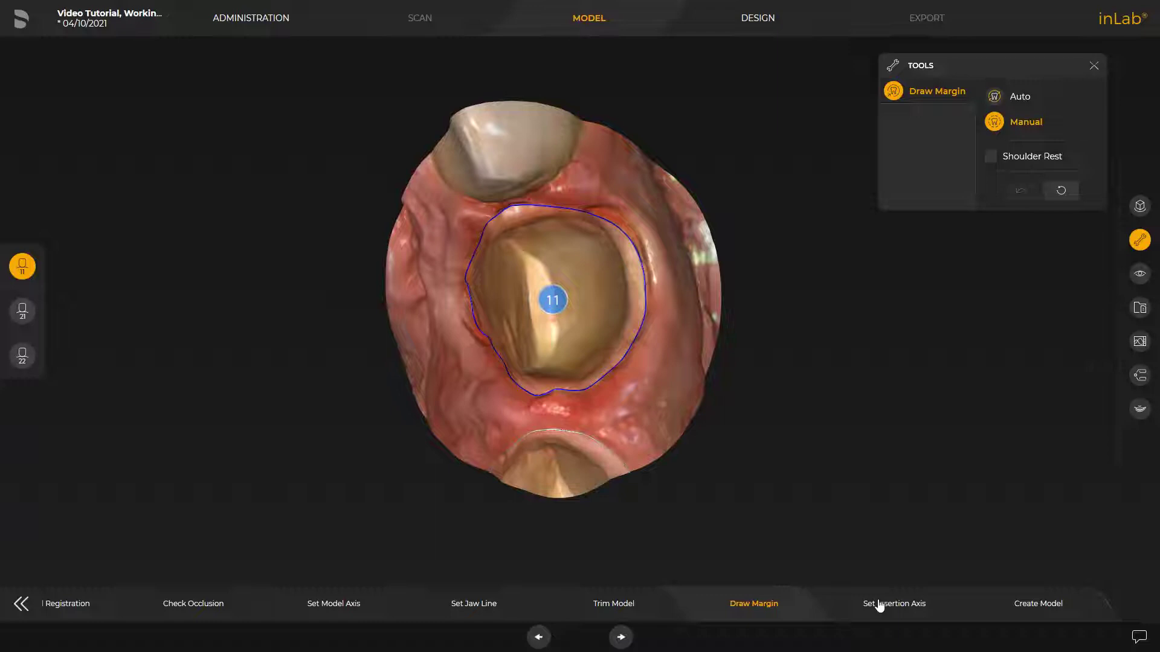
# - Pass the Set Insertion Axis step and reach the Create Model prompt for inLab Model 22.0.1
pyautogui.click(880, 606)
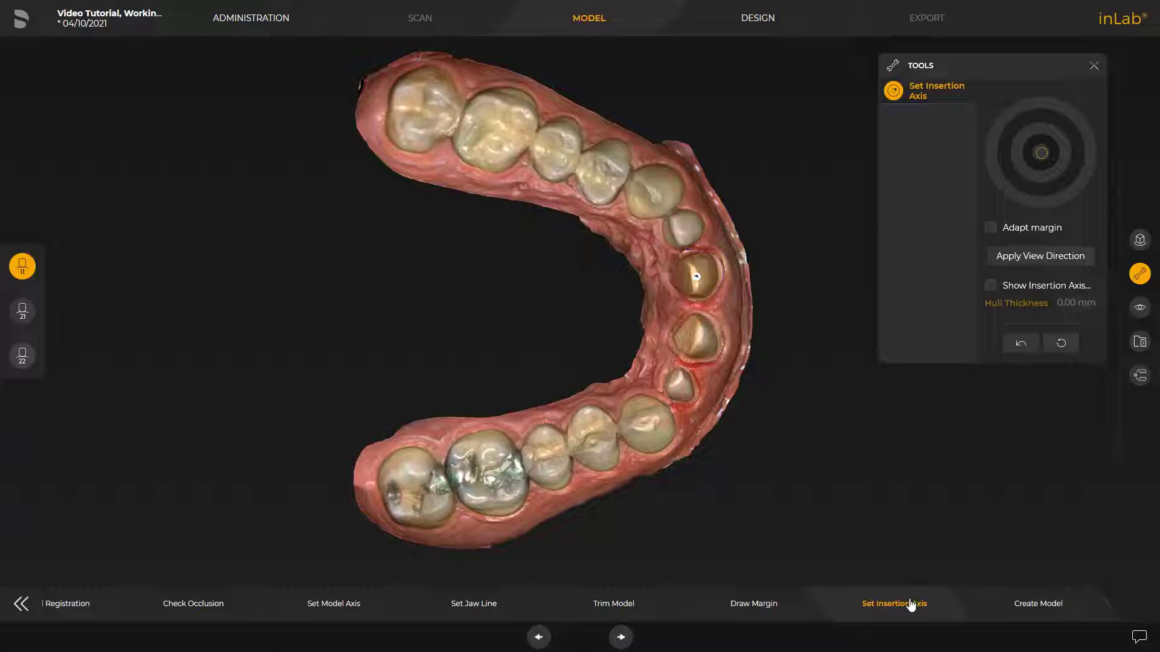
pyautogui.click(1036, 604)
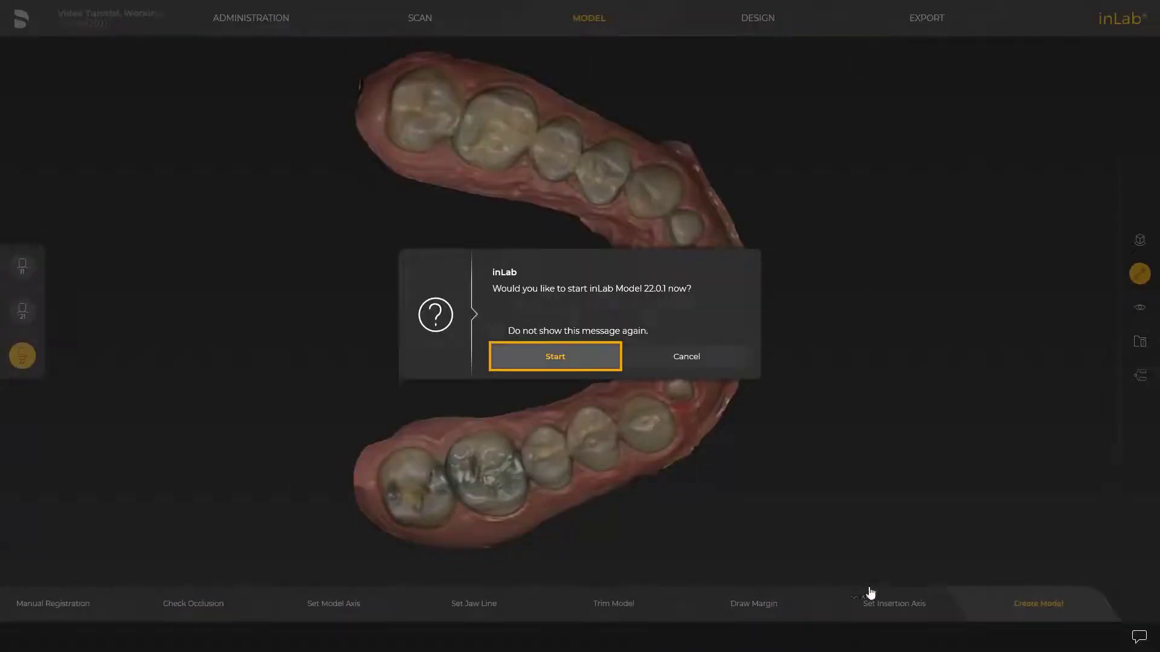
# - Confirm starting inLab Model so the jaw models load
pyautogui.click(576, 358)
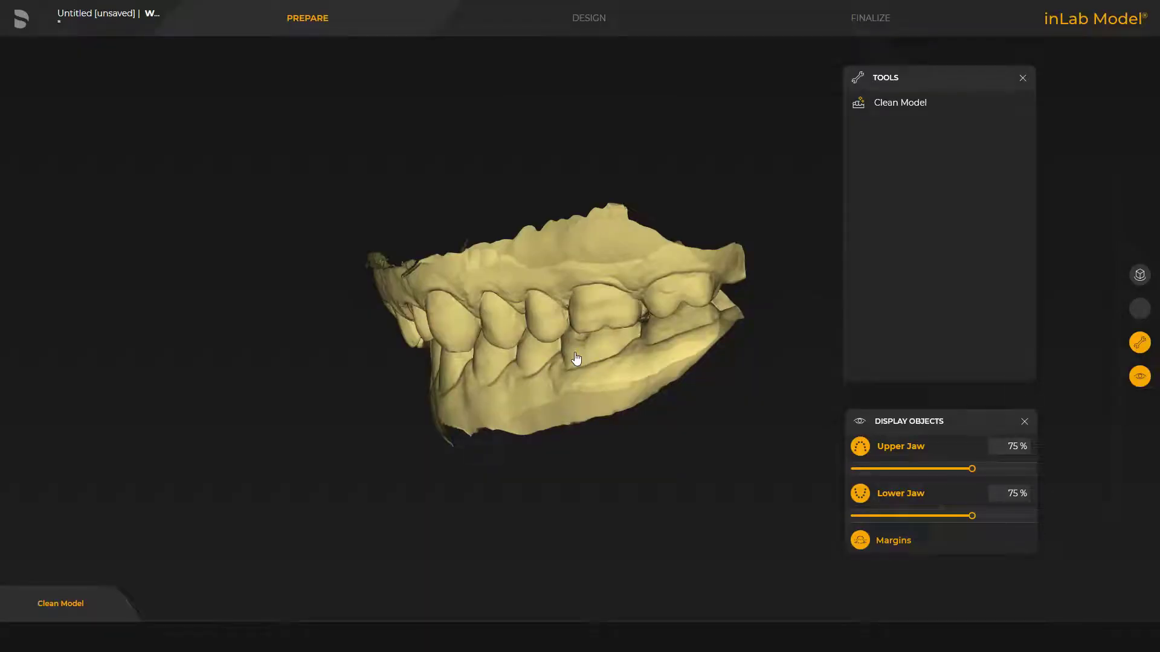
pyautogui.click(23, 22)
pyautogui.click(54, 195)
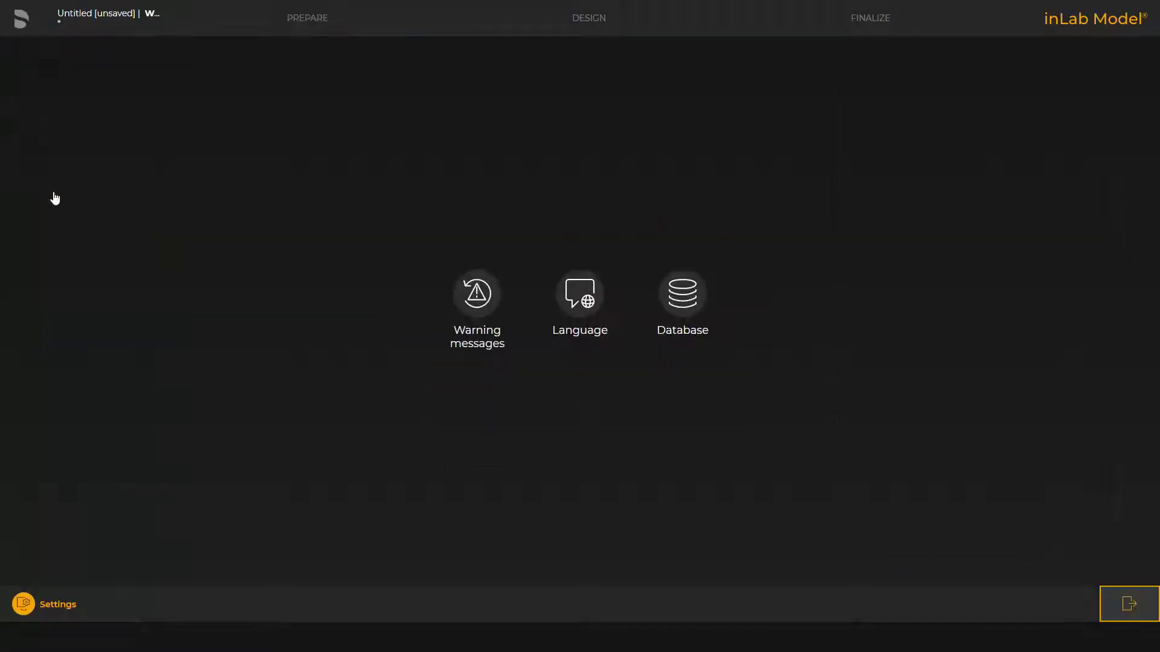
pyautogui.click(674, 293)
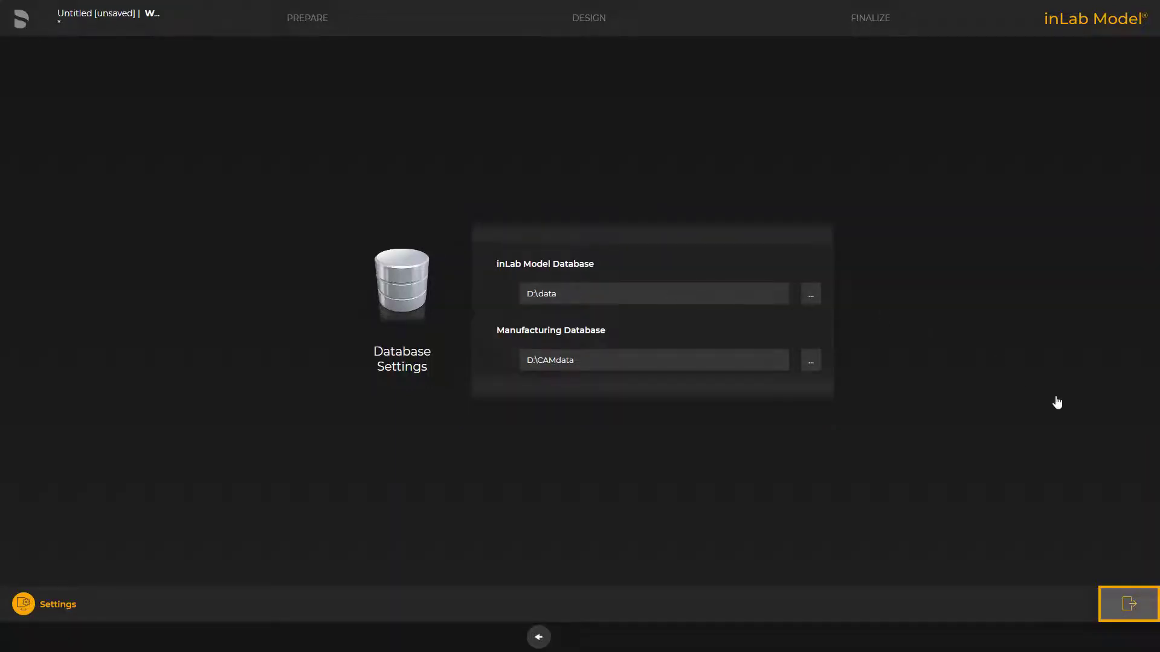
pyautogui.click(1129, 601)
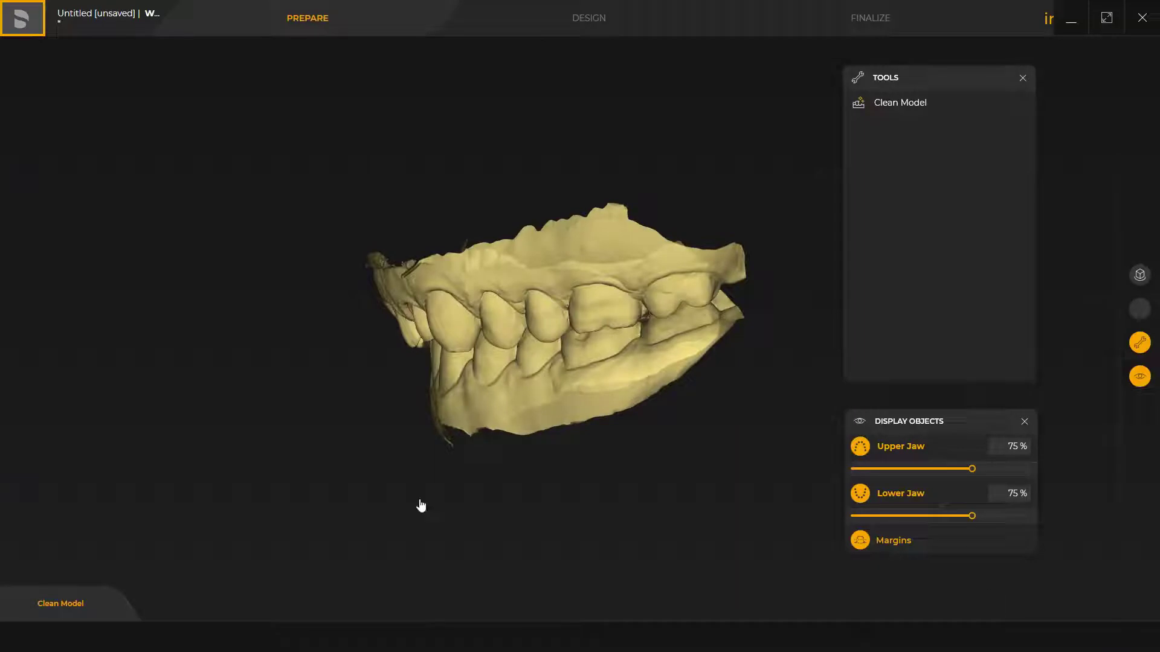
# - Save the untitled case from the main application menu
pyautogui.click(23, 20)
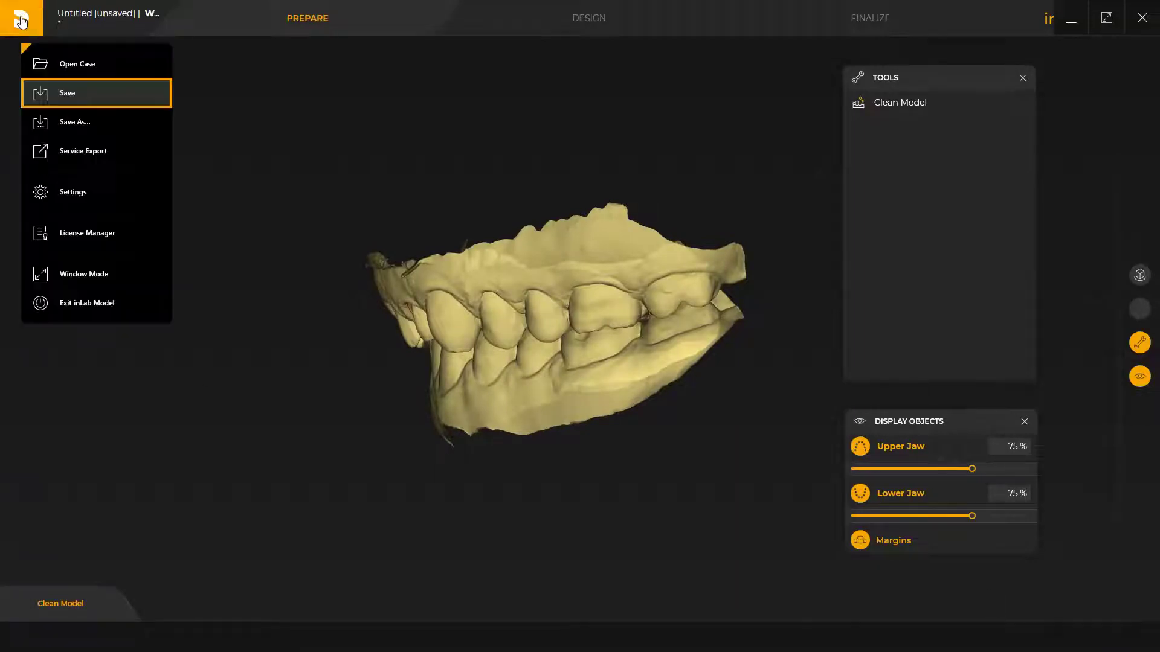
pyautogui.click(67, 94)
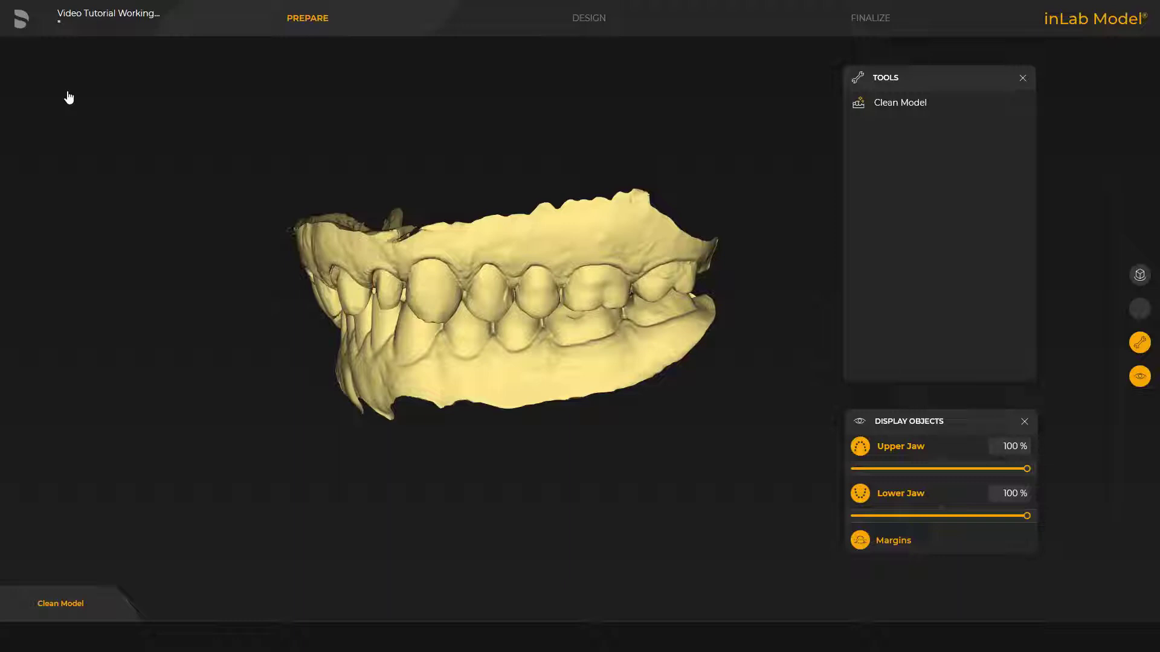
# - In Clean Model, hide the lower jaw and draw a closed trim loop around the upper jaw
pyautogui.click(879, 105)
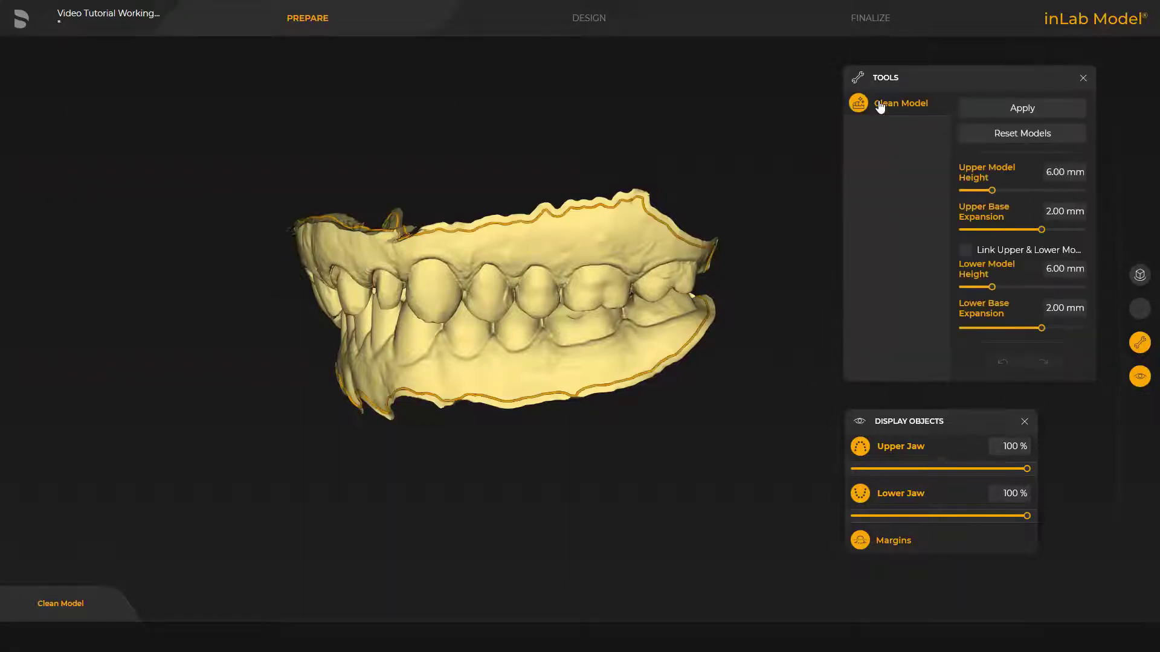
pyautogui.click(860, 493)
pyautogui.moveTo(267, 238); pyautogui.dragTo(359, 244, button='middle')
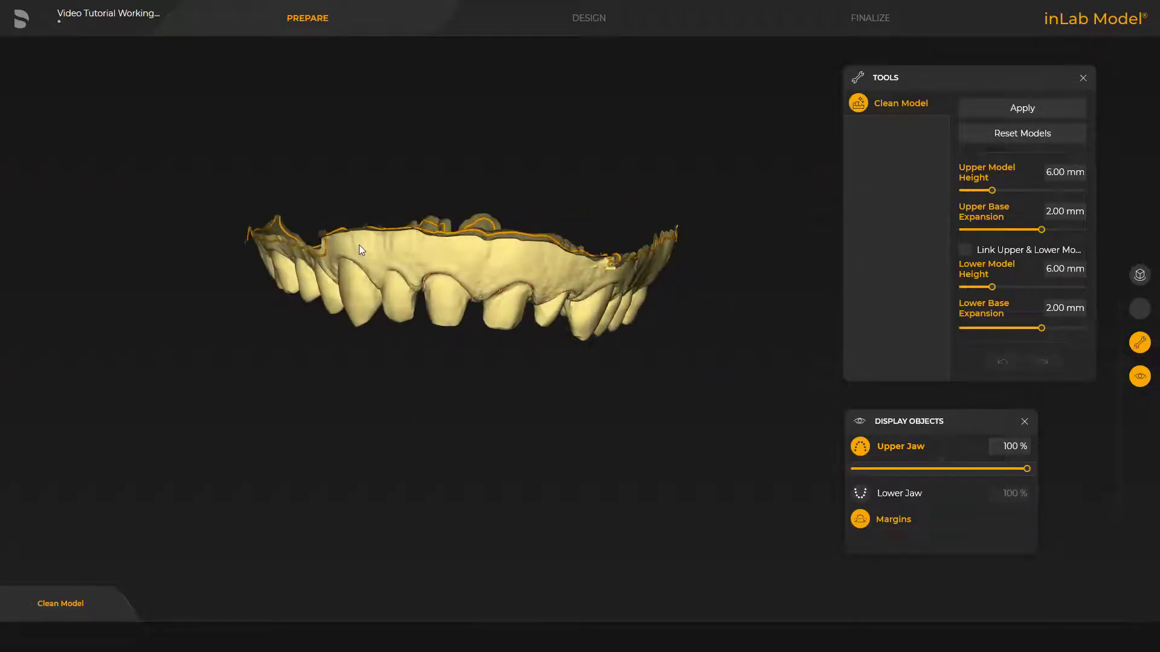
pyautogui.scroll(2, 409, 262)
pyautogui.scroll(1, 410, 264)
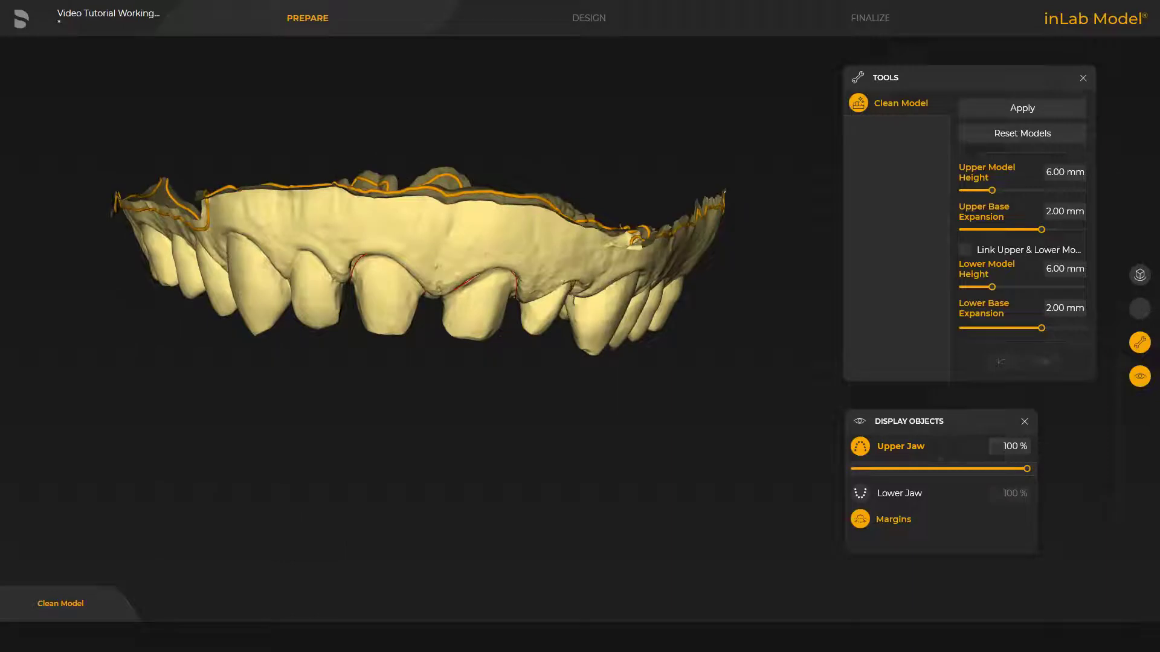
pyautogui.click(208, 224)
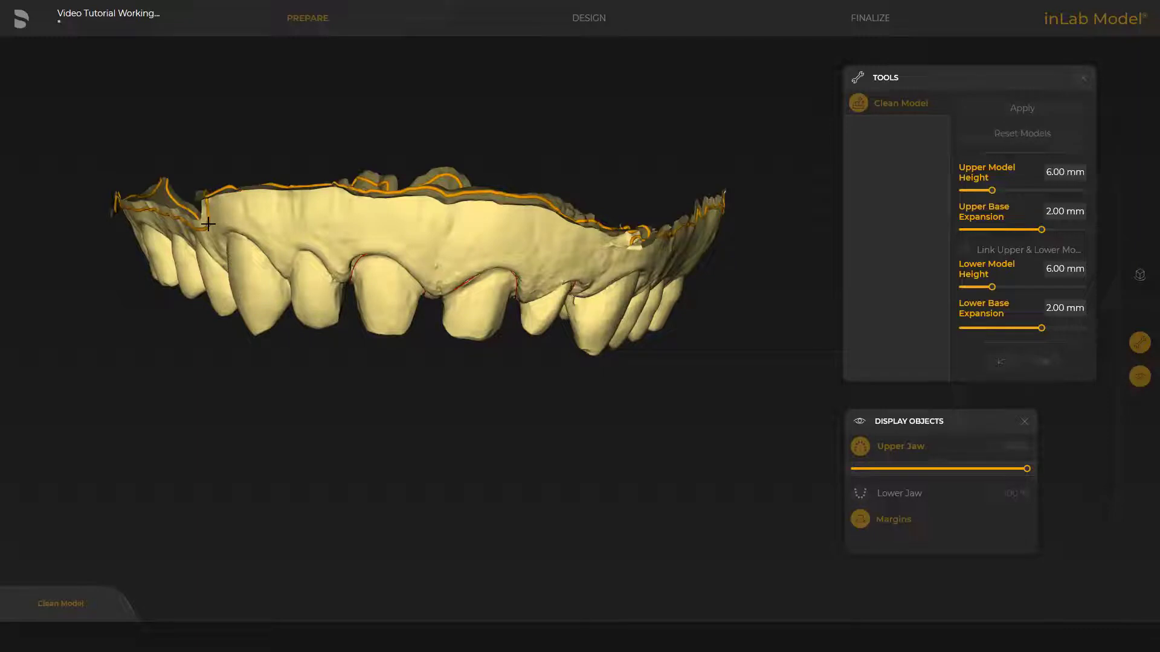
pyautogui.moveTo(208, 224)
pyautogui.mouseDown()
pyautogui.moveTo(263, 206)
pyautogui.moveTo(502, 218)
pyautogui.mouseUp()
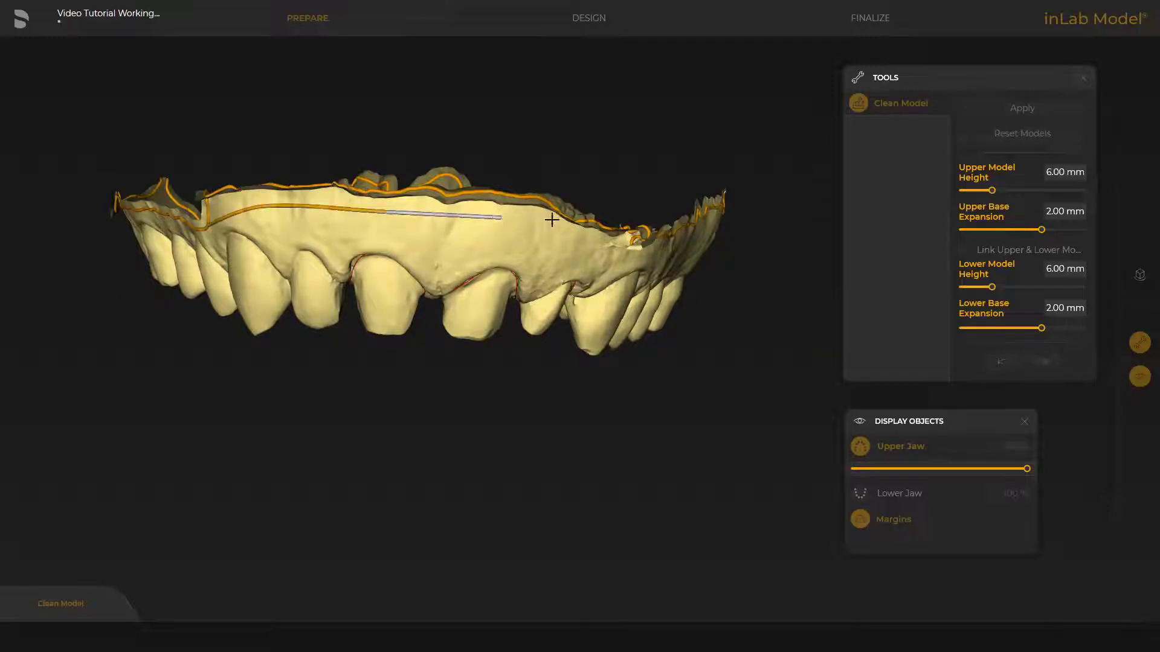
pyautogui.moveTo(632, 254); pyautogui.dragTo(326, 406, button='middle')
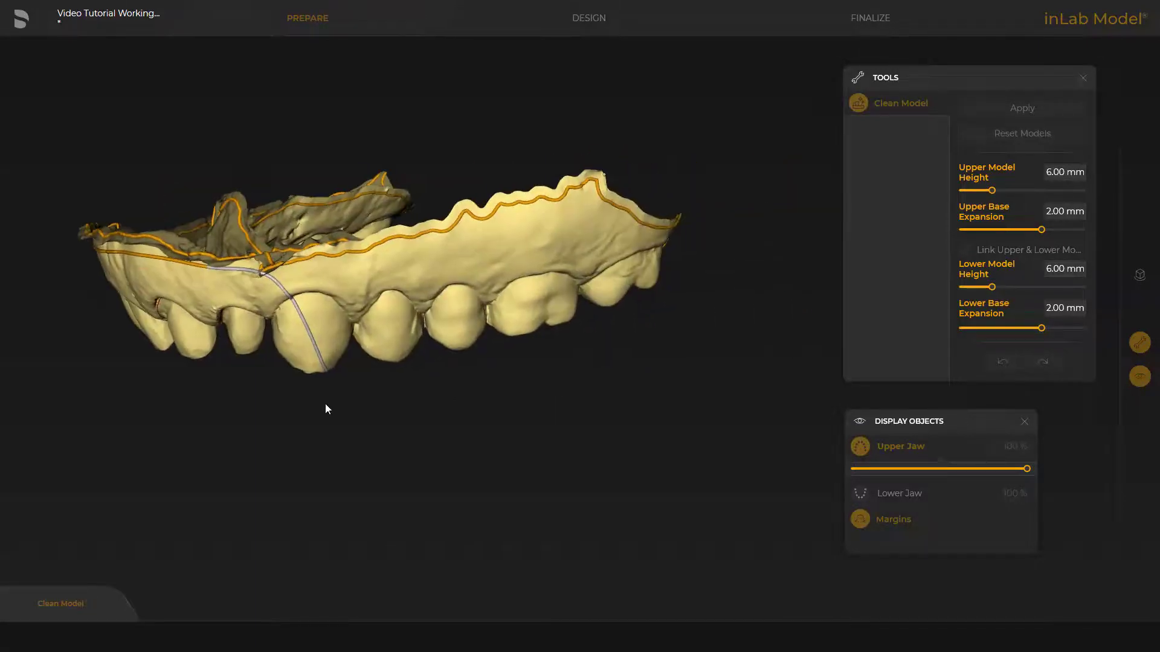
pyautogui.click(299, 273)
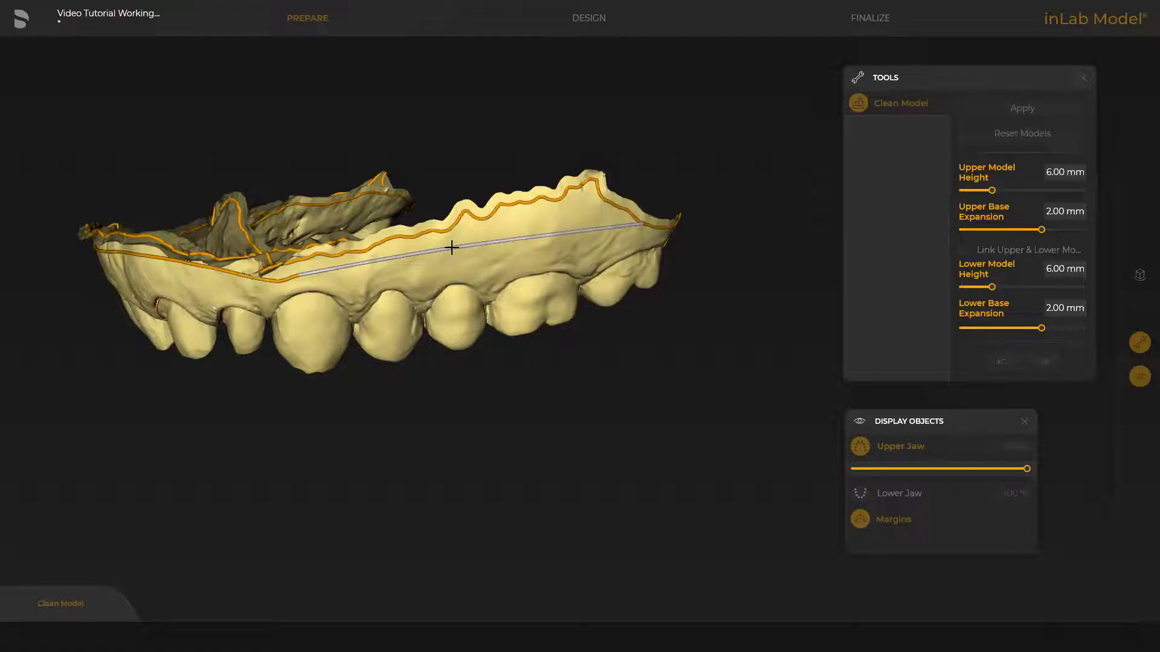
pyautogui.click(642, 223)
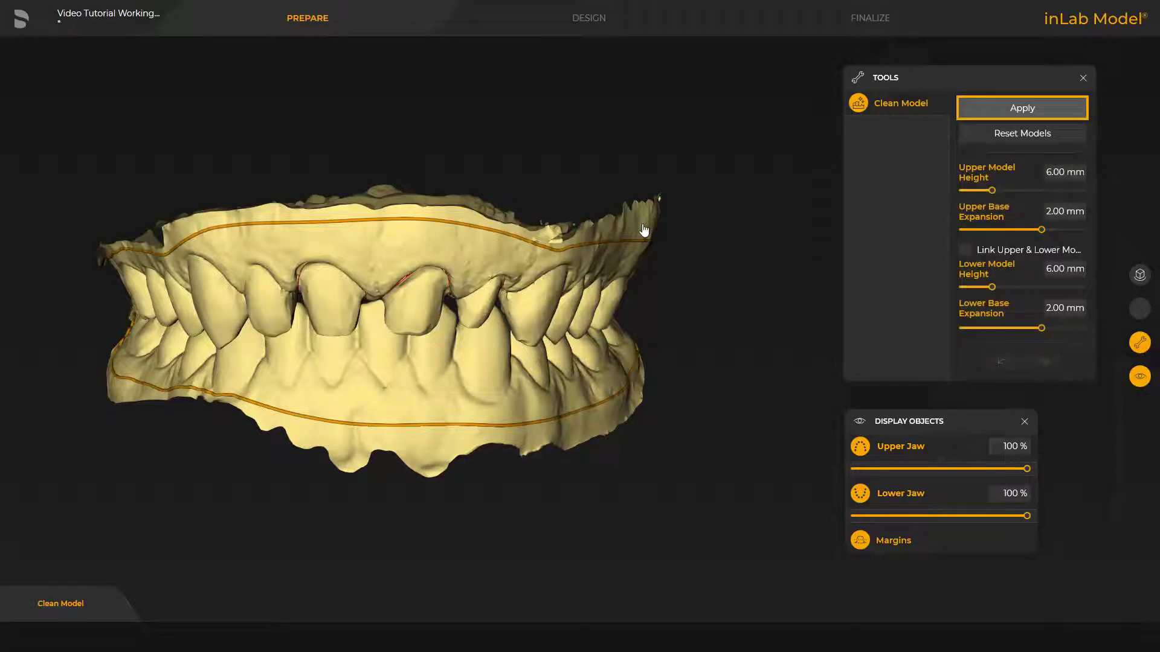
# - Apply the clean model bases to both jaws, check them, and advance to DESIGN
pyautogui.click(1021, 108)
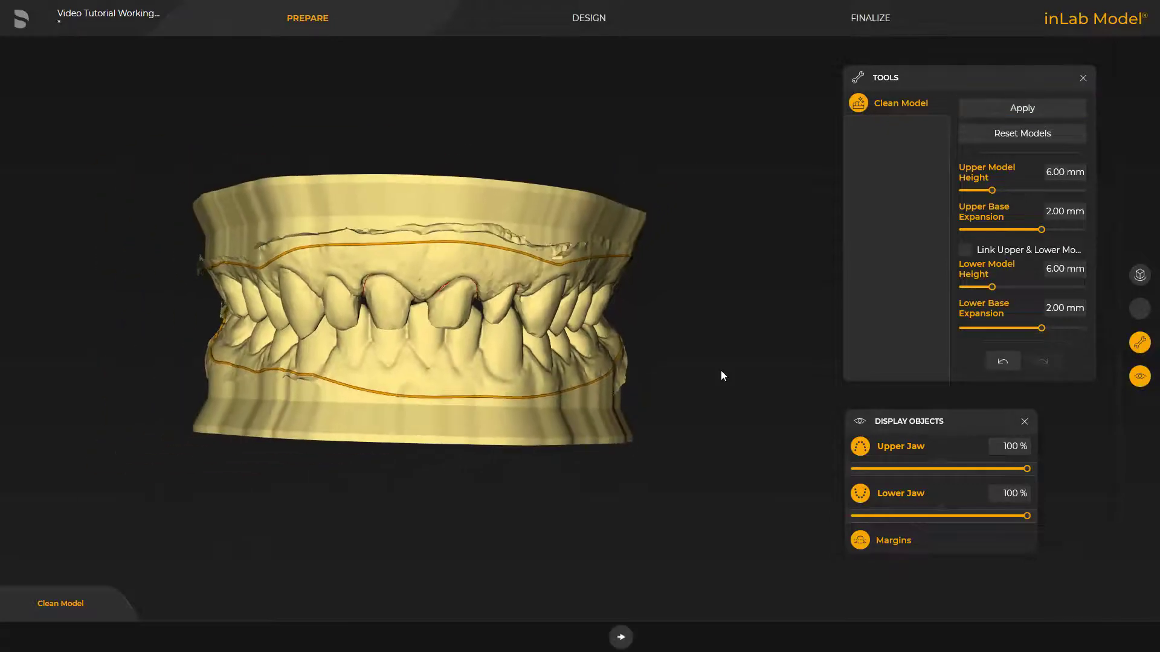
pyautogui.moveTo(720, 371); pyautogui.dragTo(443, 502)
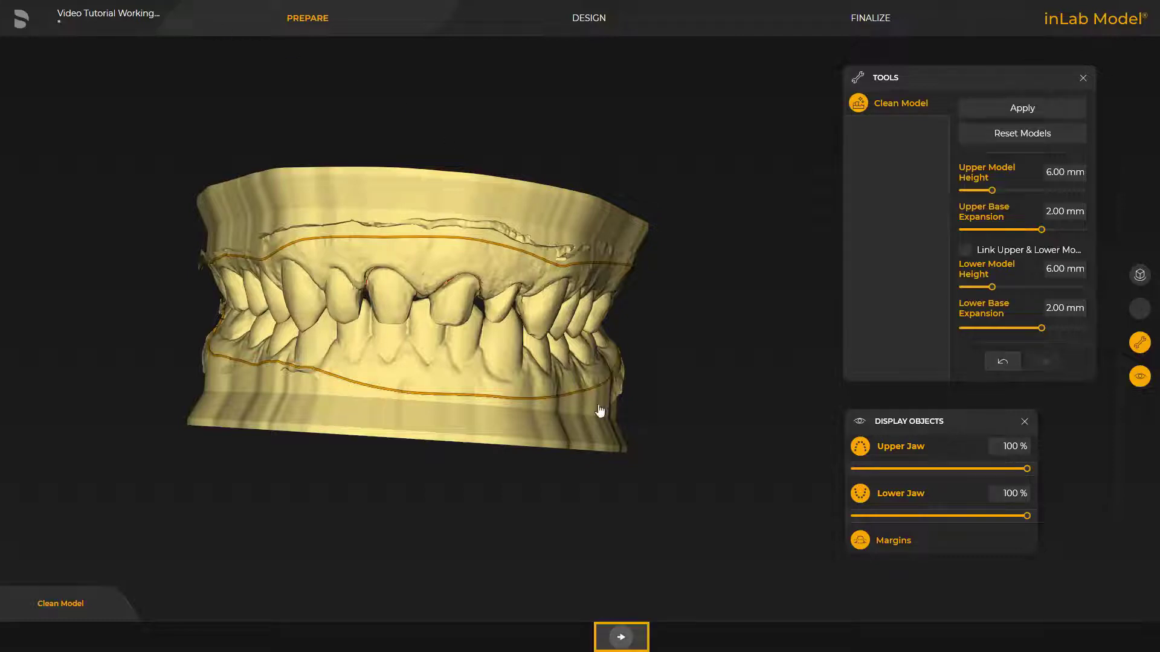
pyautogui.click(621, 638)
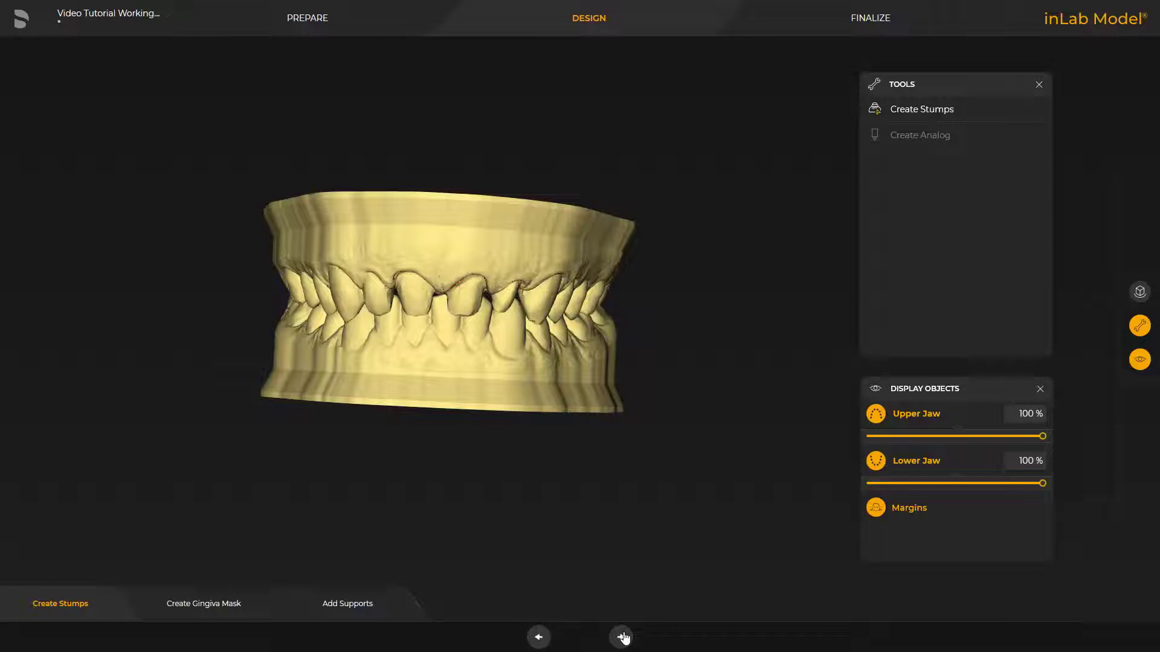
# - Create die stumps with 0.10 mm spacer and 0.75 mm ditch, inspecting them with jaws hidden
pyautogui.click(875, 112)
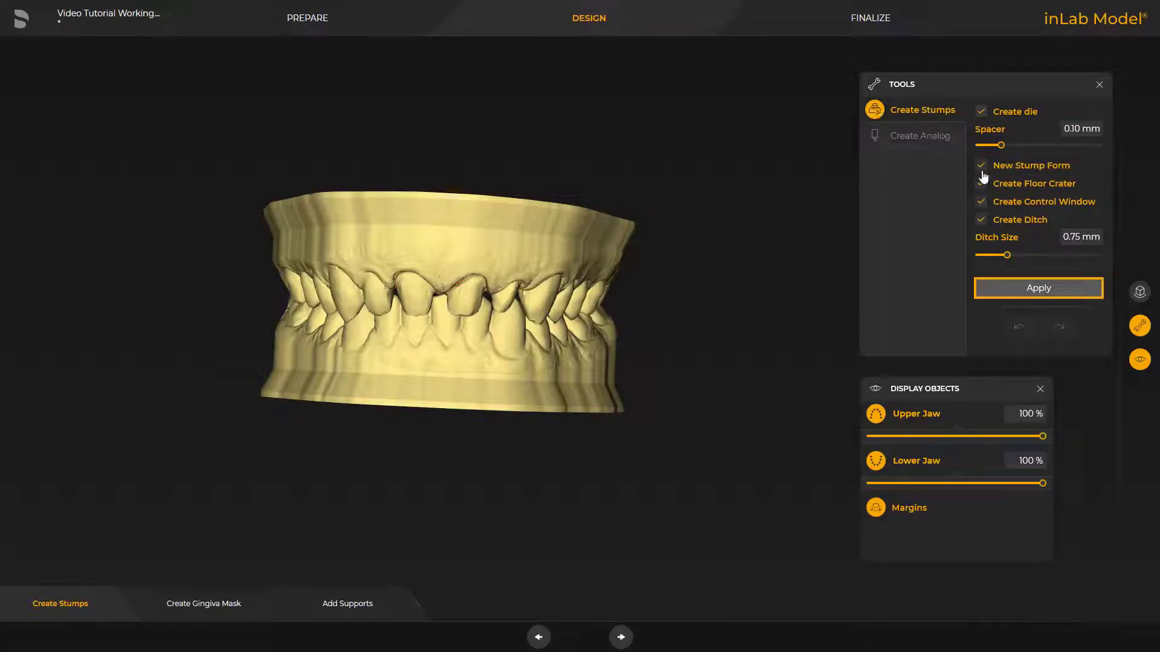
pyautogui.click(1004, 289)
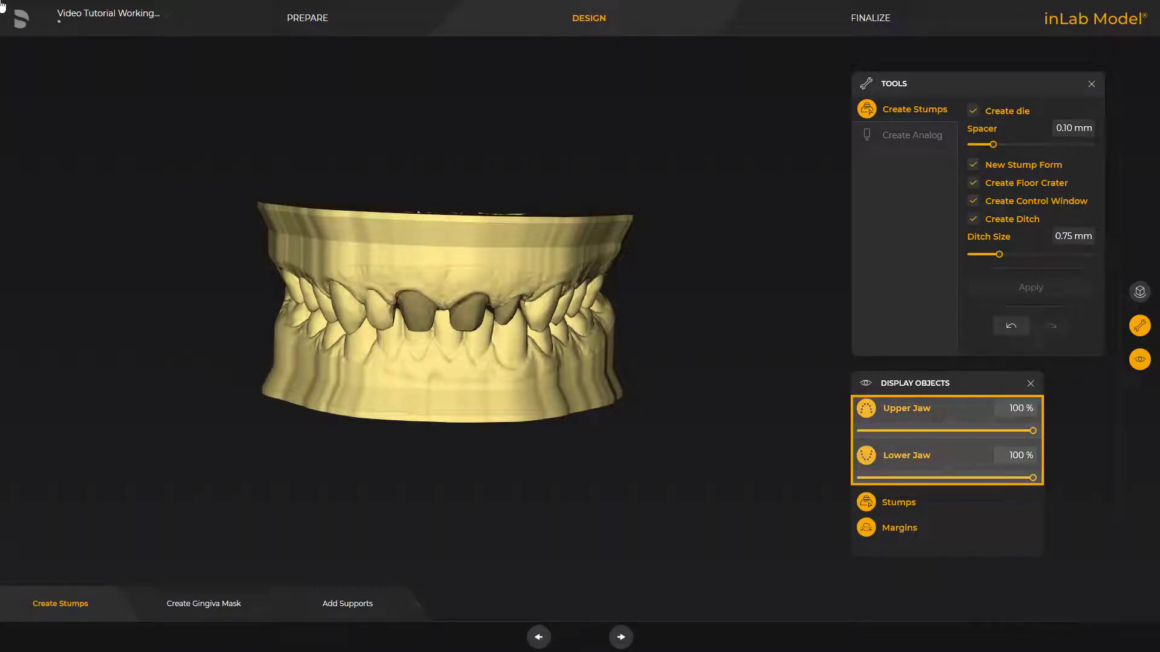
pyautogui.click(866, 409)
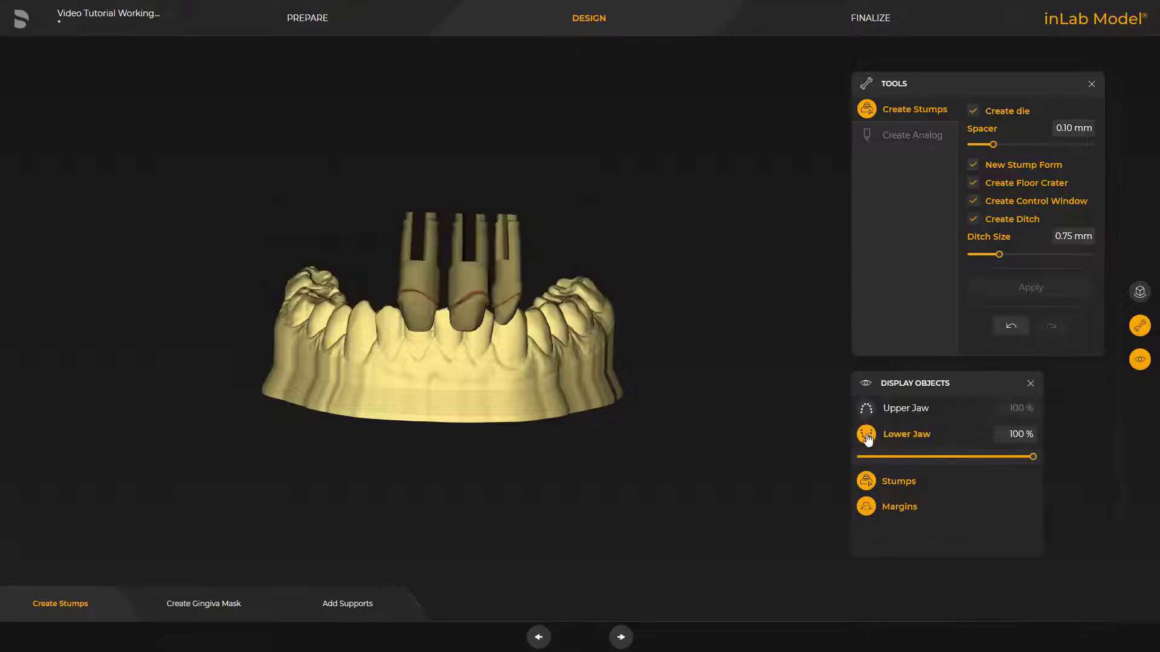
pyautogui.click(866, 434)
pyautogui.moveTo(504, 425); pyautogui.dragTo(381, 480, button='middle')
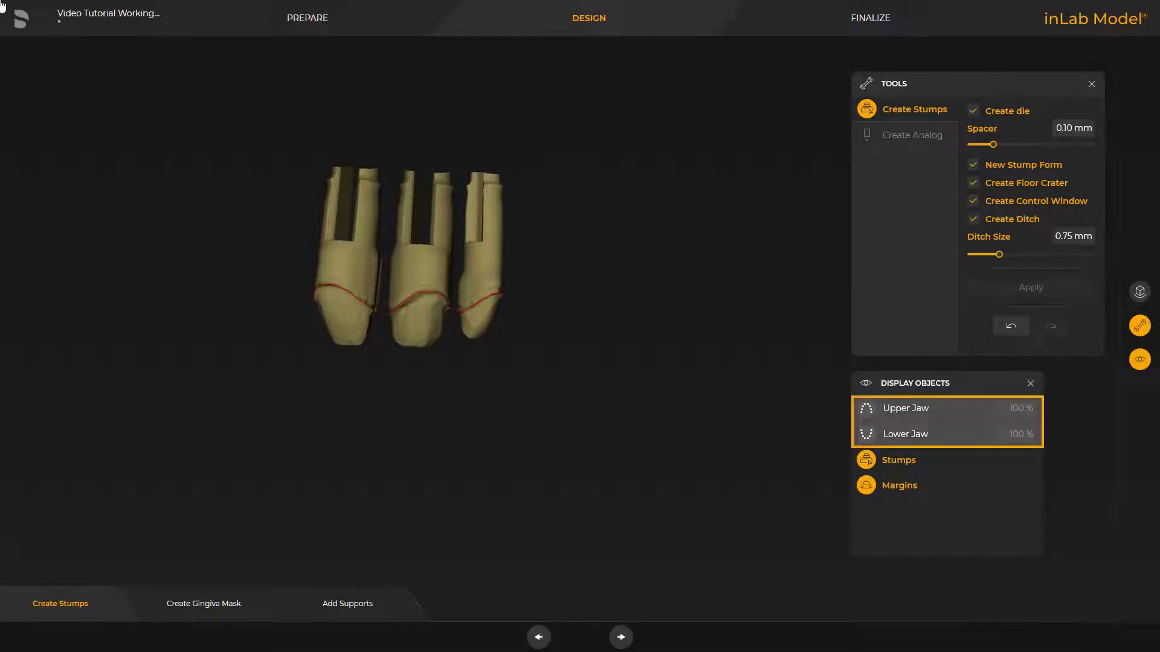
pyautogui.click(867, 411)
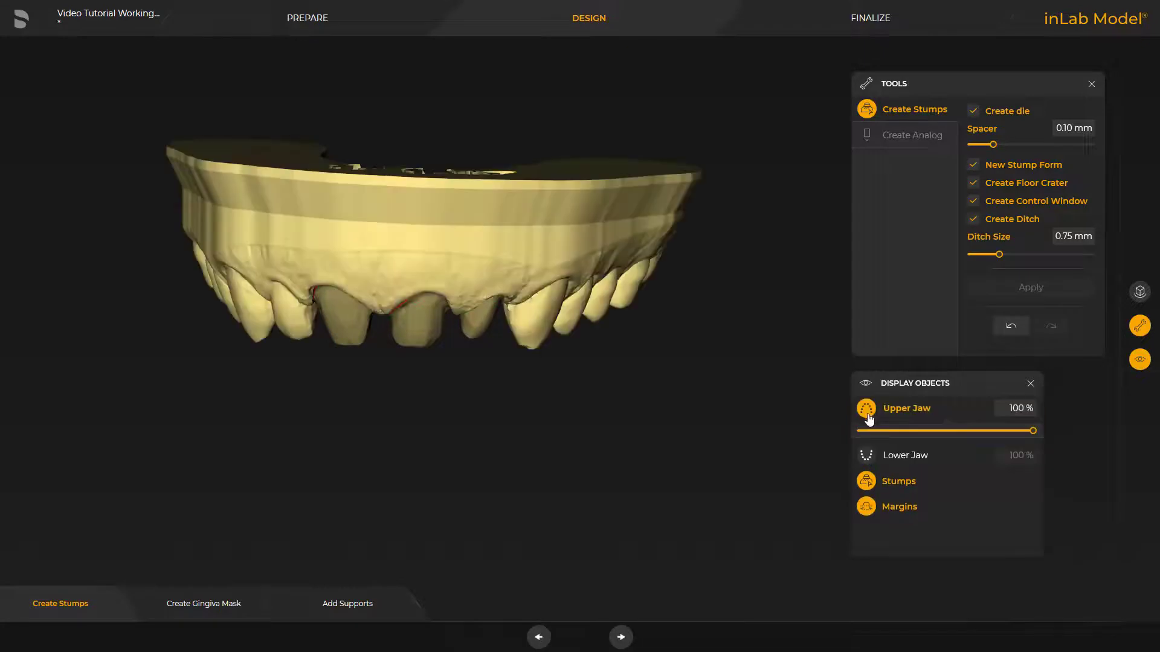
pyautogui.click(866, 457)
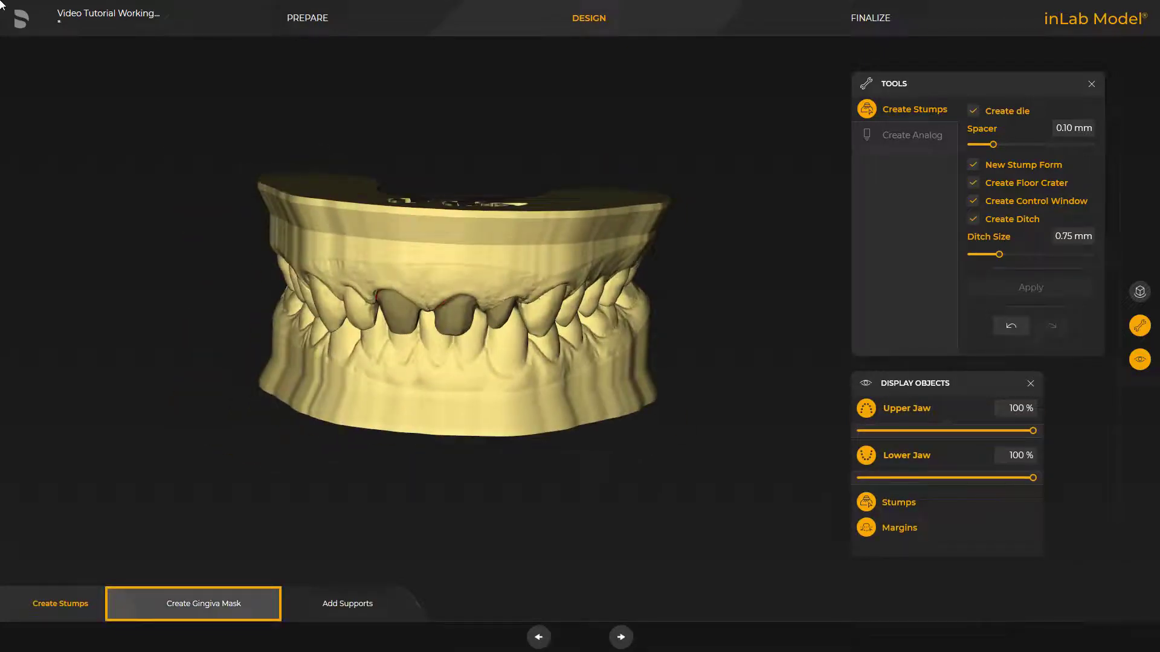
# - Generate a gingiva mask around the three prepared stumps on the upper jaw
pyautogui.click(204, 599)
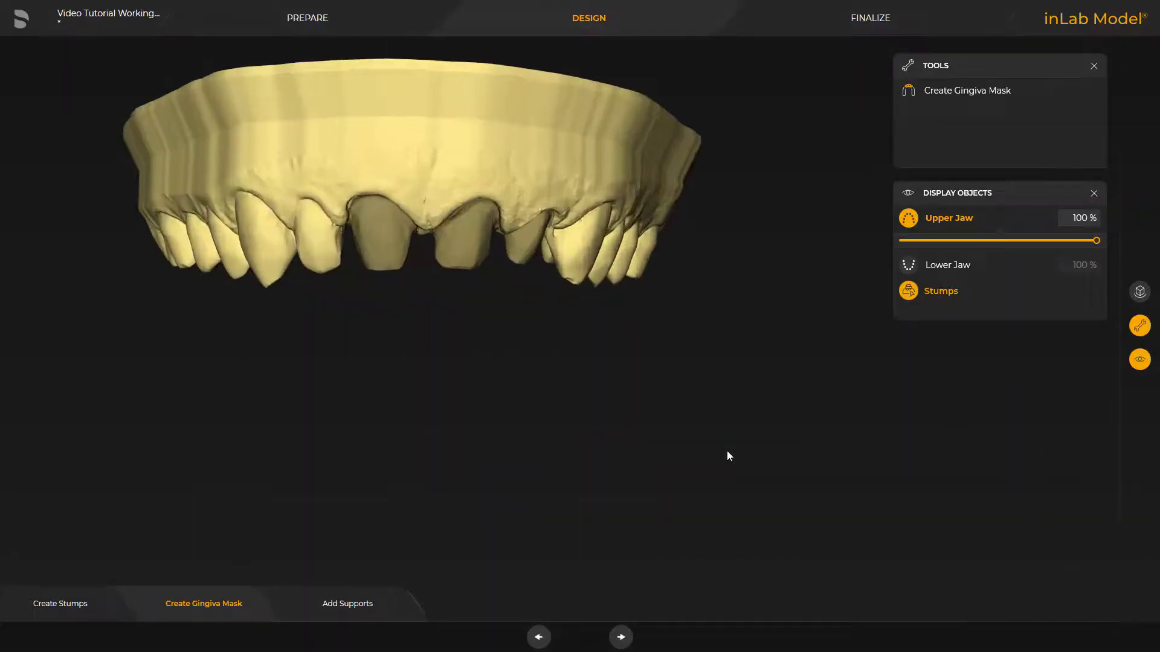
pyautogui.moveTo(421, 344); pyautogui.dragTo(401, 415)
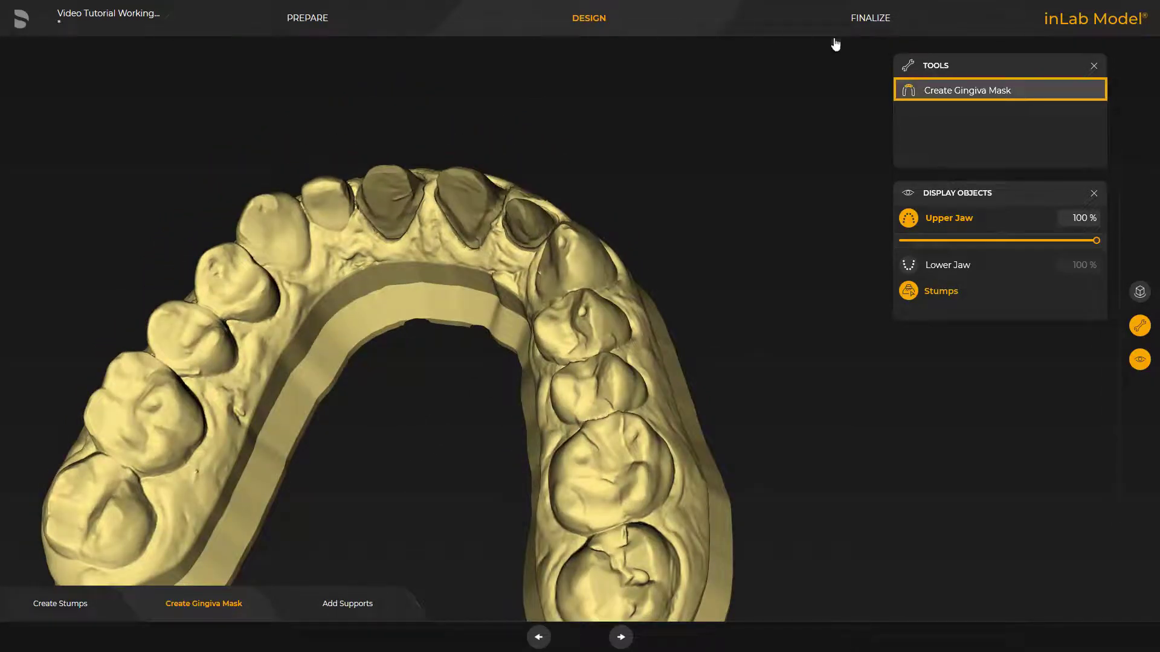
pyautogui.click(938, 91)
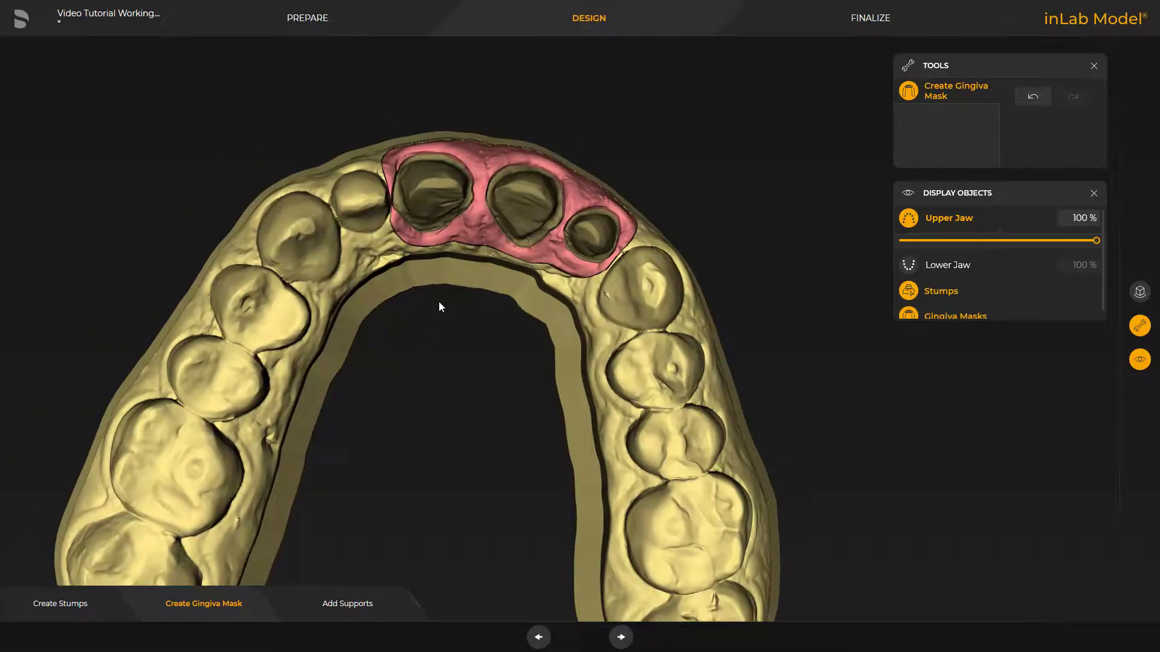
pyautogui.moveTo(441, 306); pyautogui.dragTo(498, 55, button='right')
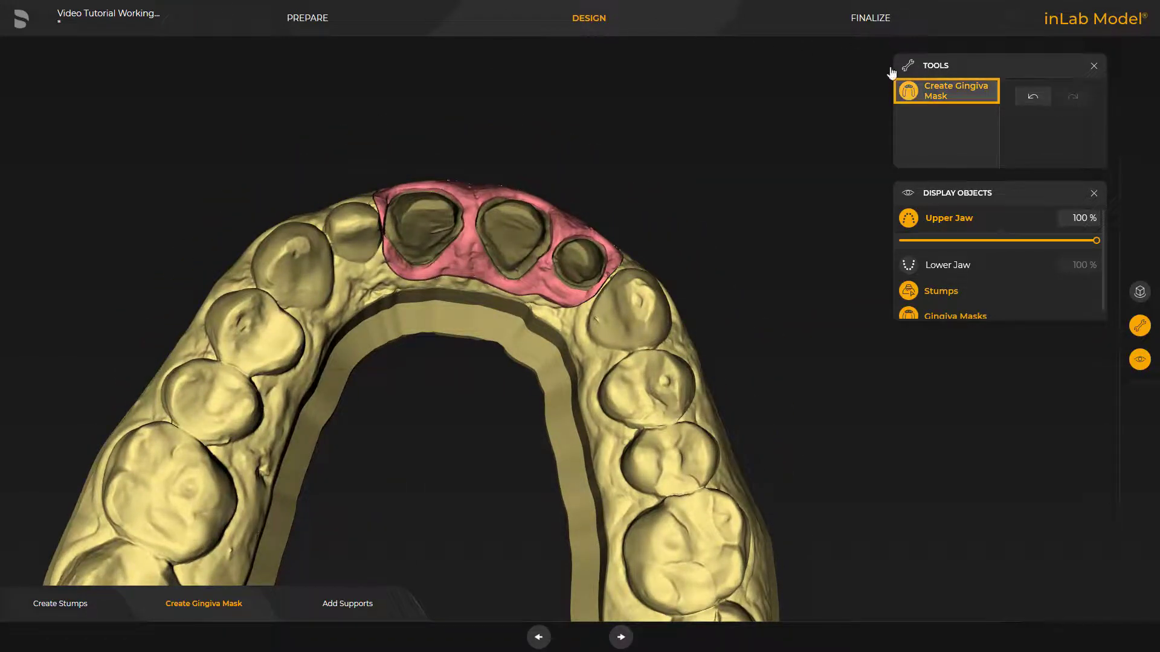
# - Close the gingiva mask tool and show the Lower Jaw again at 100 %
pyautogui.click(908, 94)
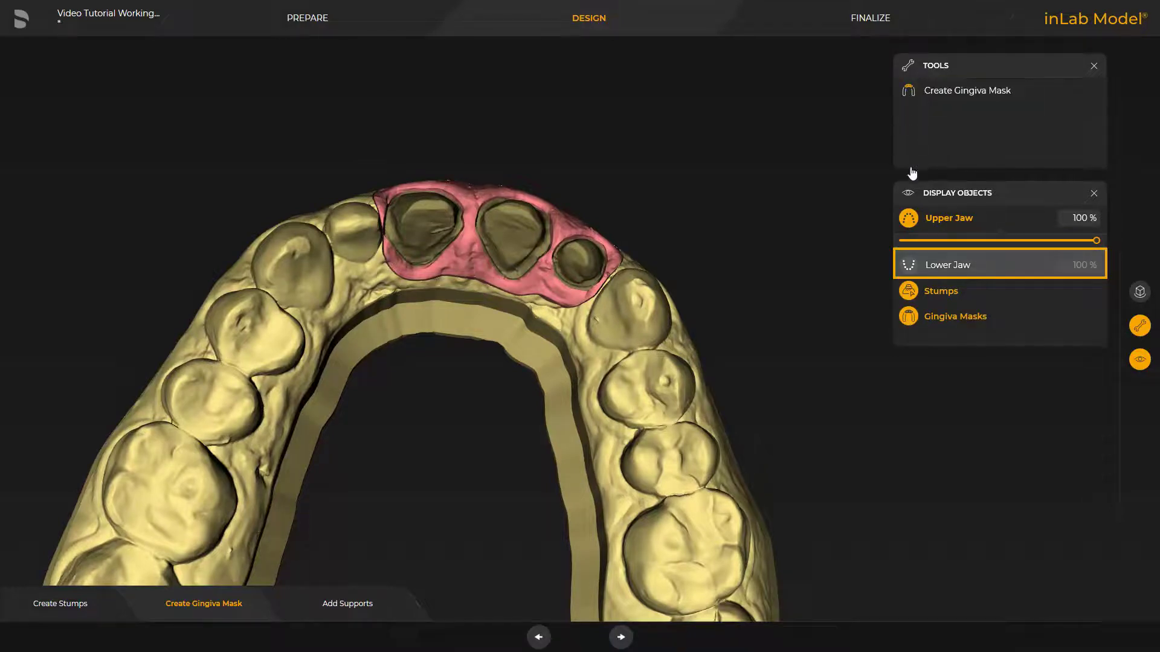
pyautogui.click(907, 264)
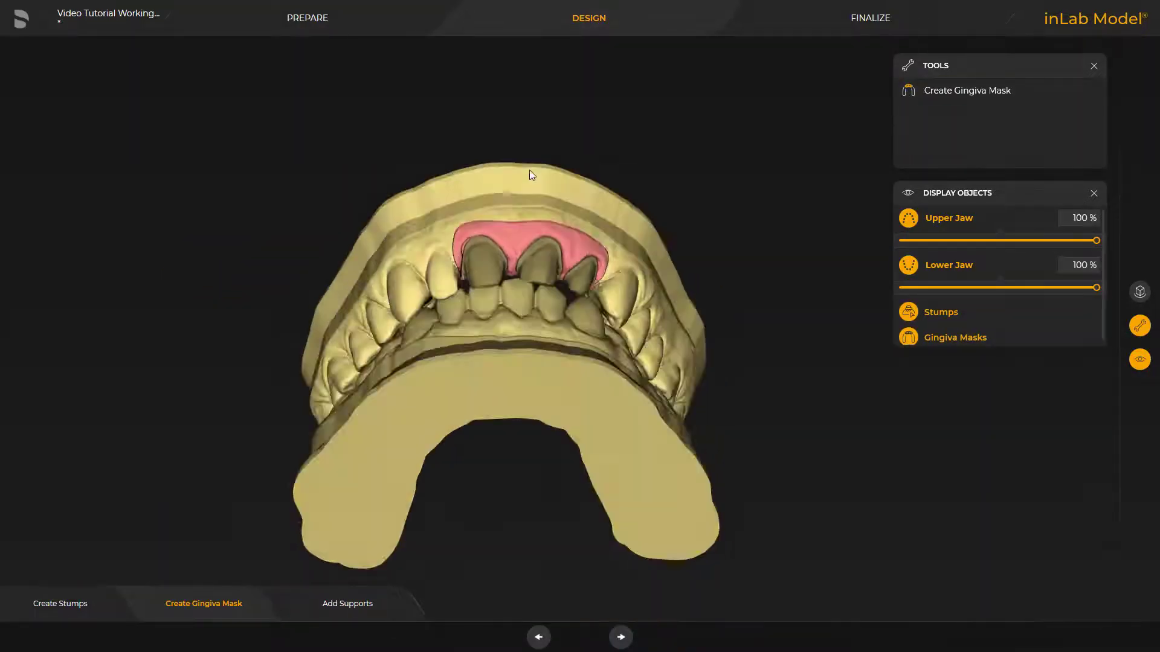
pyautogui.moveTo(524, 247)
pyautogui.mouseDown(button='middle')
pyautogui.moveTo(539, 241)
pyautogui.moveTo(525, 238)
pyautogui.moveTo(526, 345)
pyautogui.moveTo(528, 232)
pyautogui.mouseUp(button='middle')
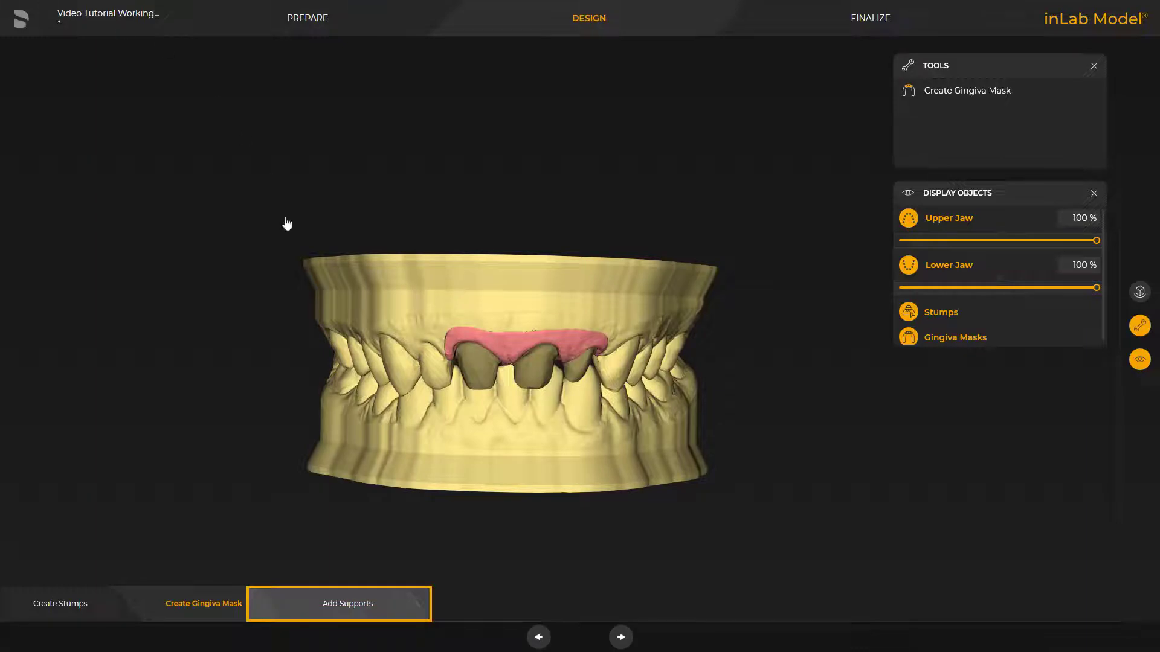
# - Place three Support Struts on the model's right side, left side and front
pyautogui.click(342, 606)
pyautogui.moveTo(326, 332); pyautogui.dragTo(368, 422, button='middle')
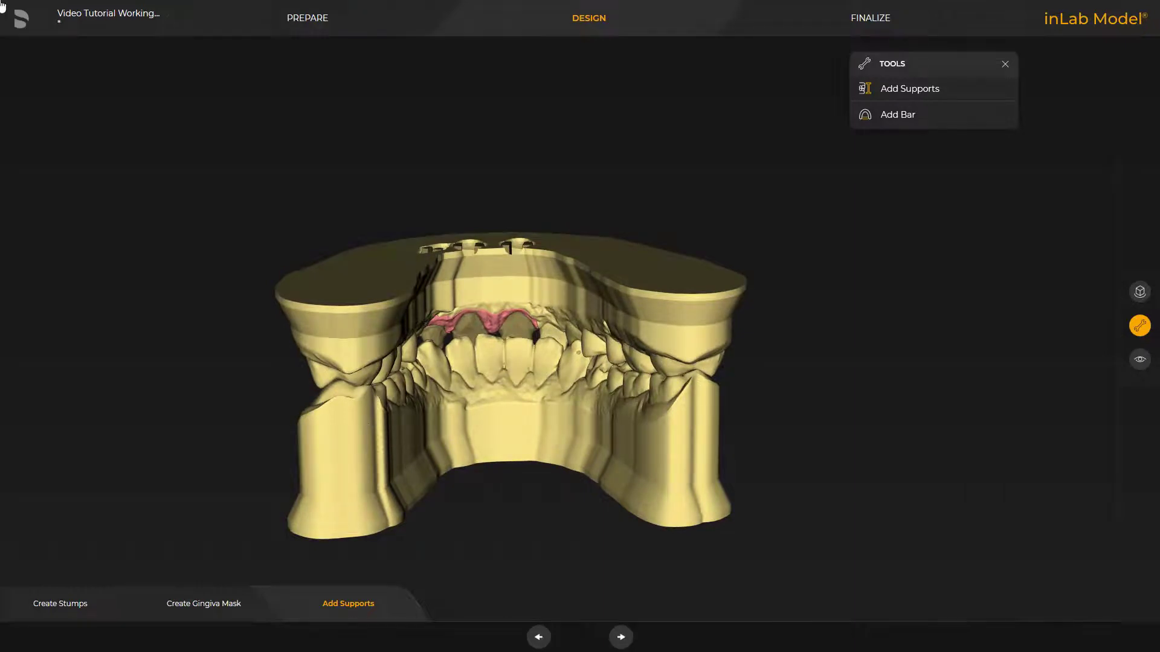
pyautogui.click(885, 90)
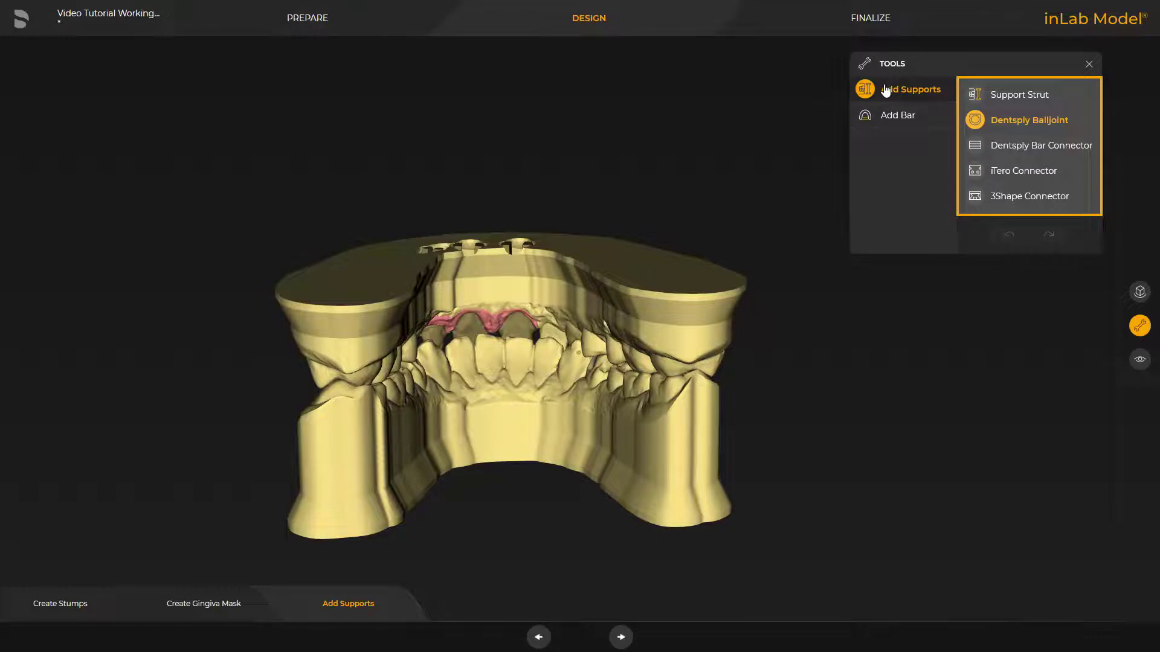
pyautogui.click(976, 93)
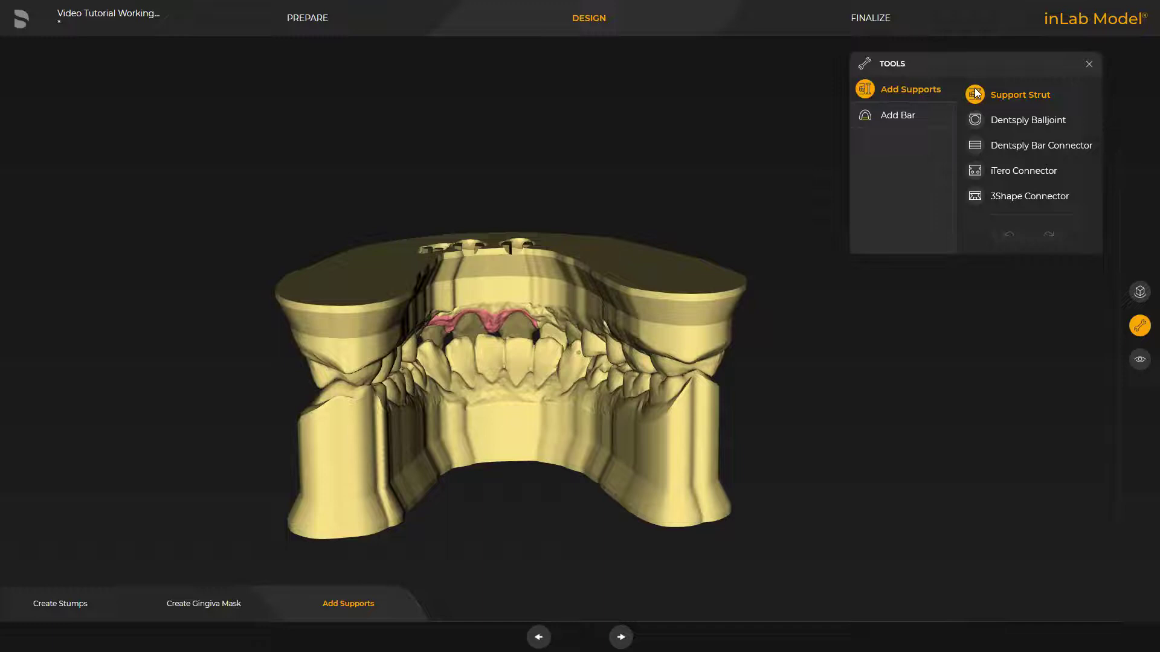
pyautogui.click(703, 436)
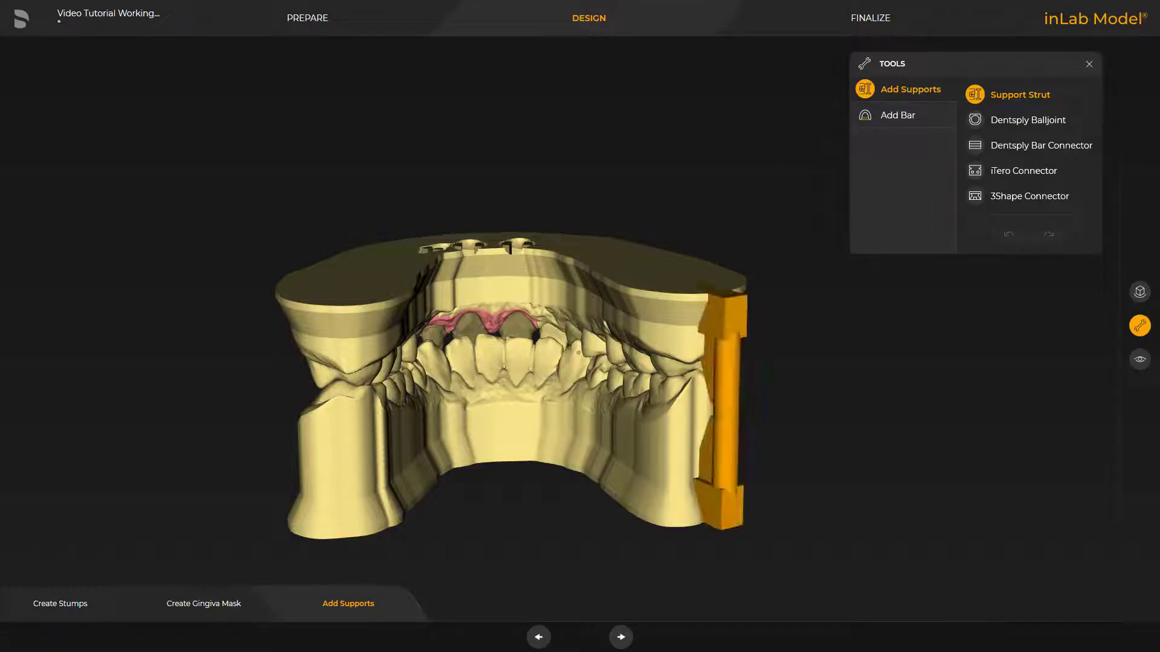
pyautogui.click(323, 469)
pyautogui.click(499, 447)
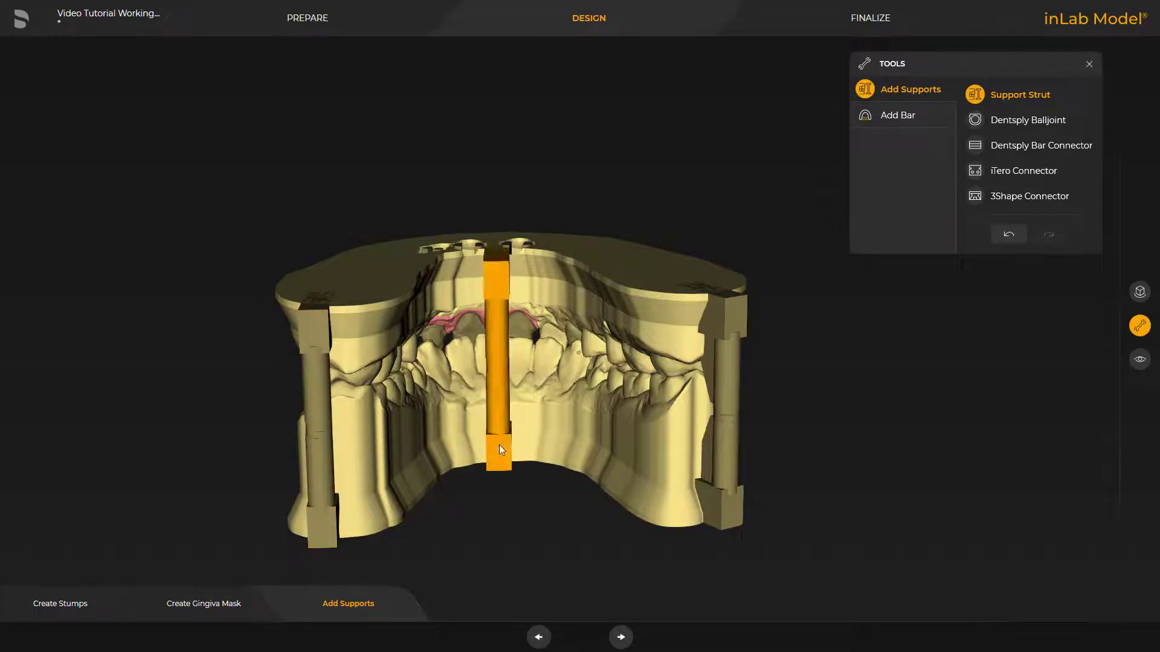
pyautogui.moveTo(520, 96); pyautogui.dragTo(526, 147, button='middle')
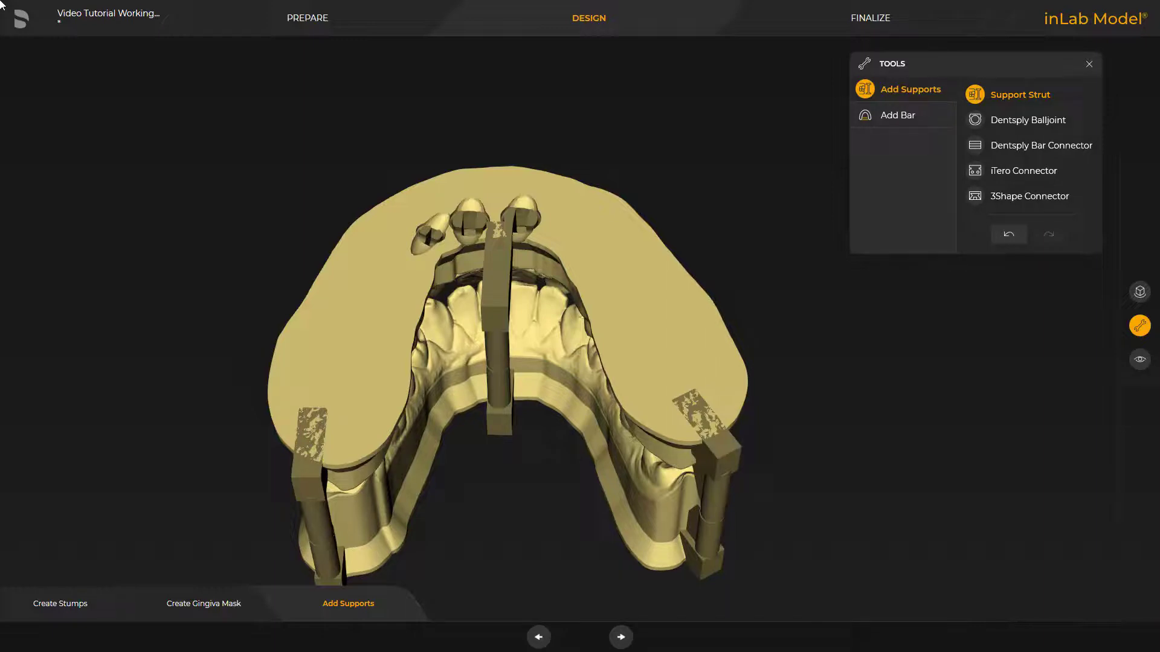
# - Reposition the right, left and middle struts with their gizmos so they stand straight
pyautogui.click(723, 465)
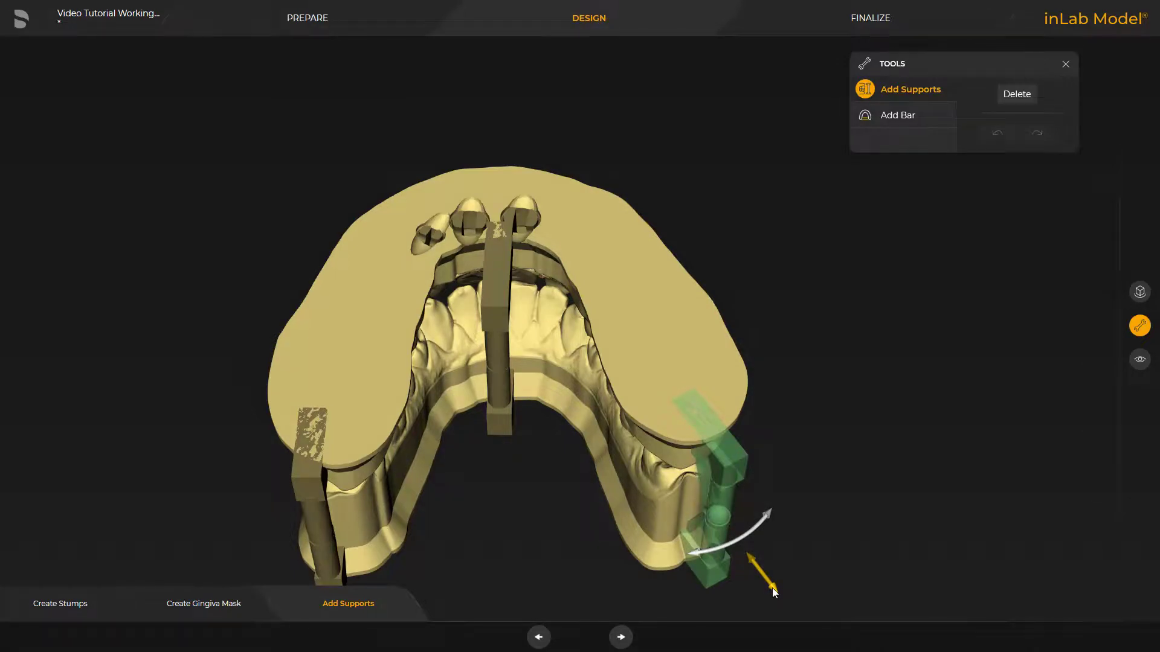
pyautogui.moveTo(772, 588); pyautogui.dragTo(346, 461)
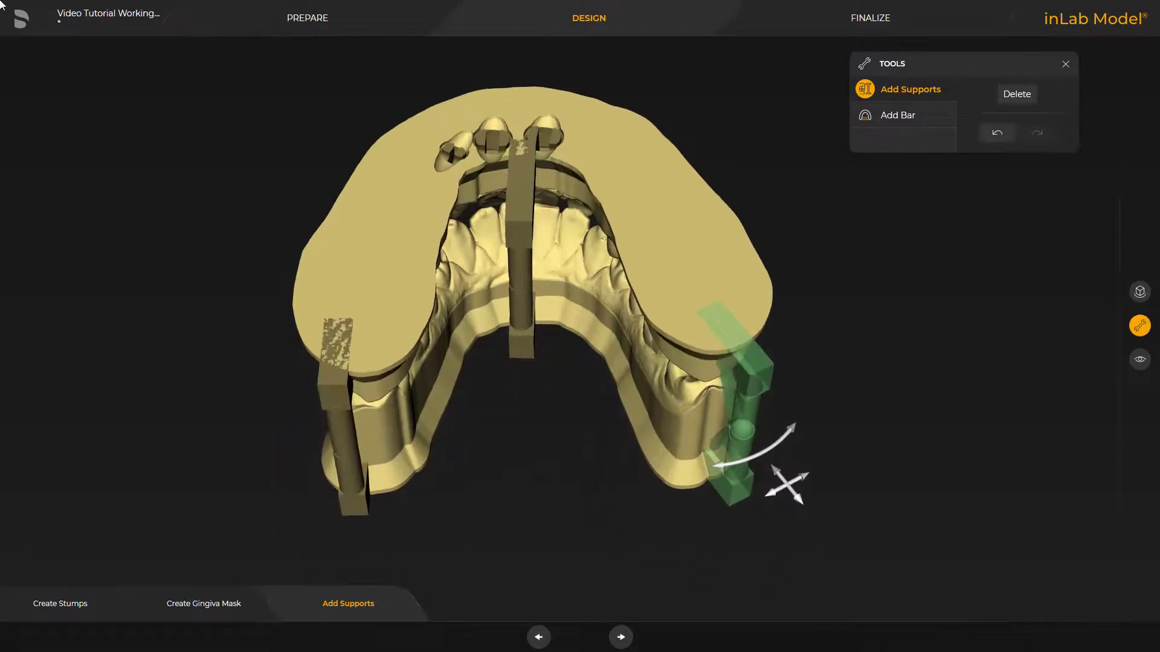
pyautogui.click(346, 462)
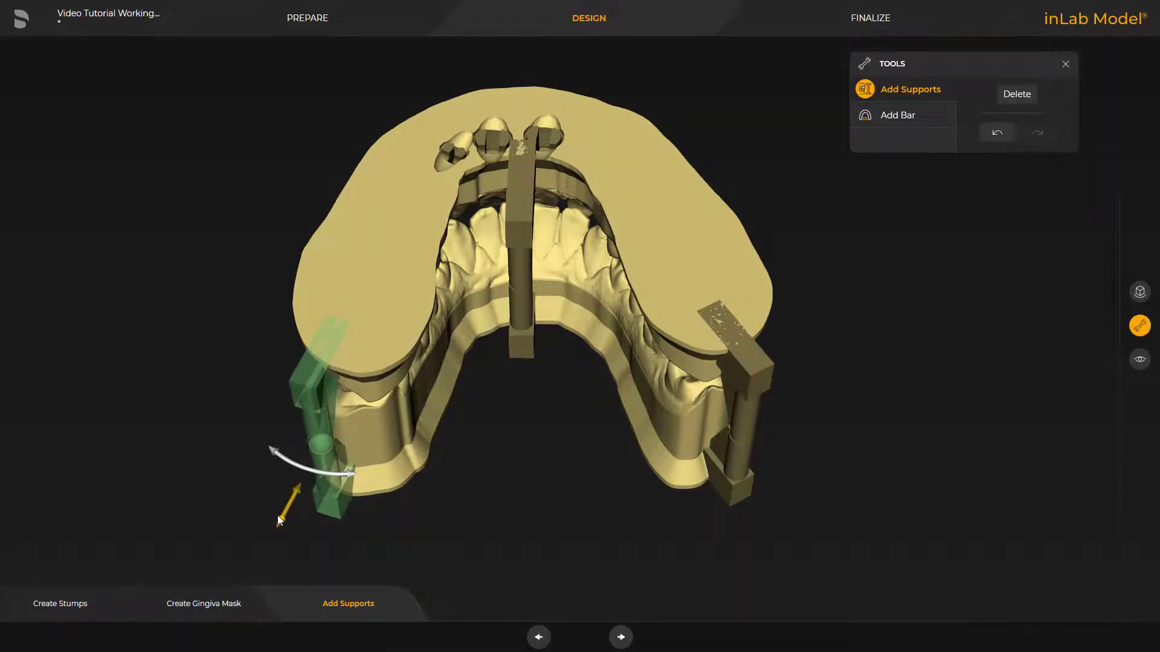
pyautogui.moveTo(273, 520); pyautogui.dragTo(544, 423)
pyautogui.click(507, 252)
pyautogui.moveTo(519, 334); pyautogui.dragTo(524, 313)
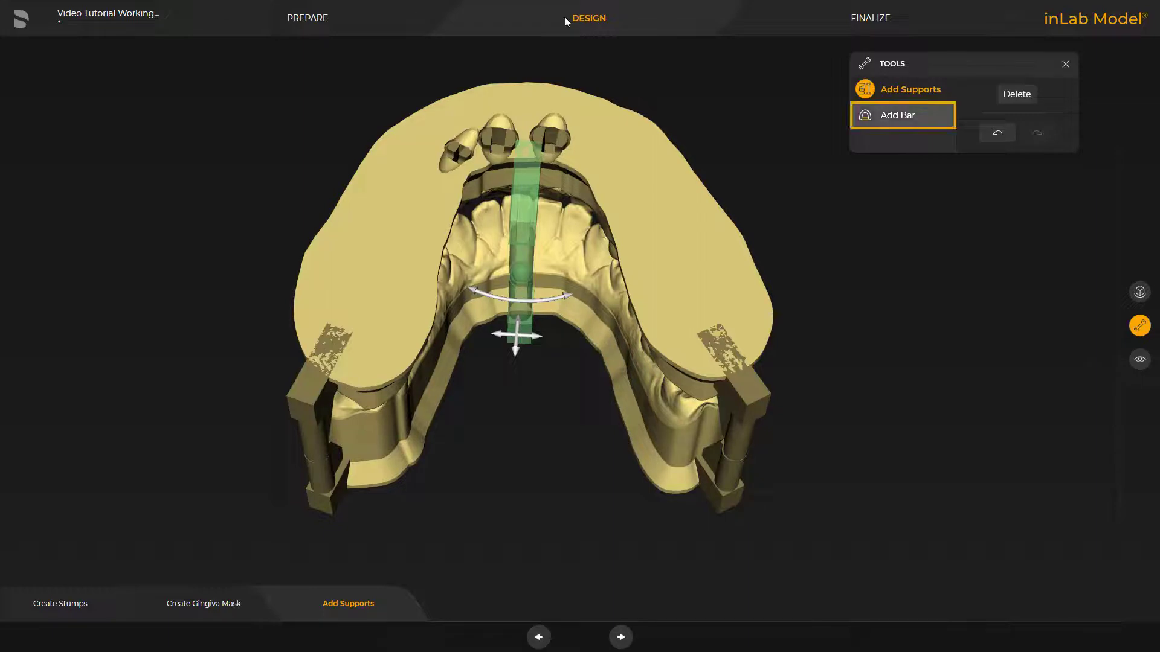
# - Place a bar and its opposite bar across the back of the arch
pyautogui.click(884, 115)
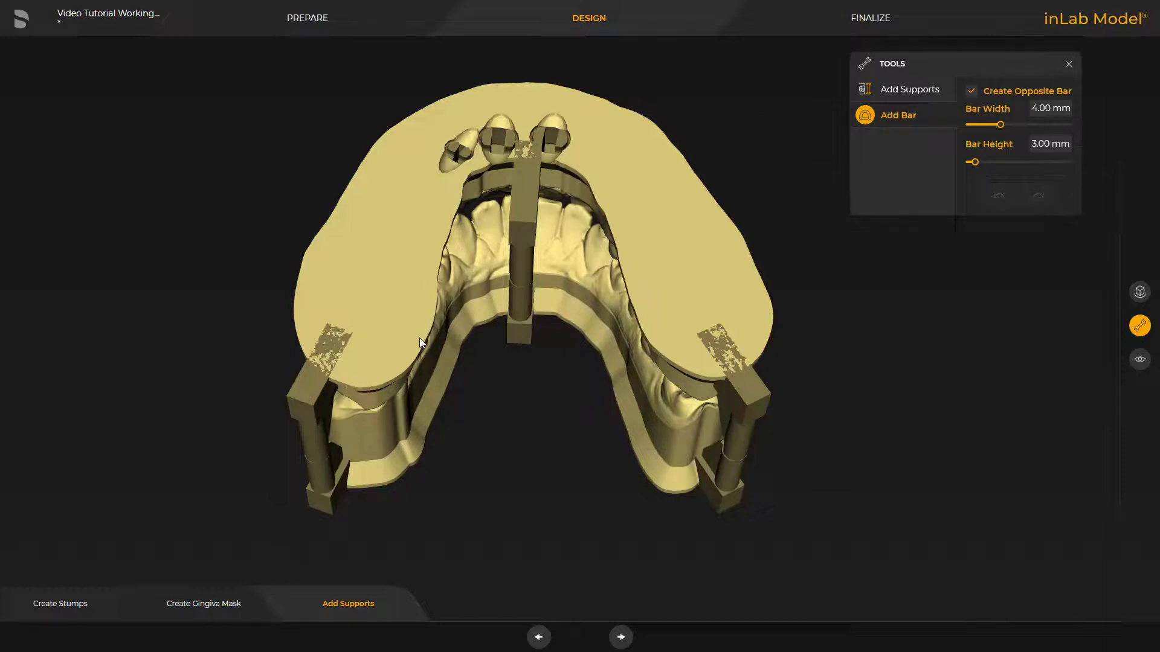
pyautogui.click(663, 351)
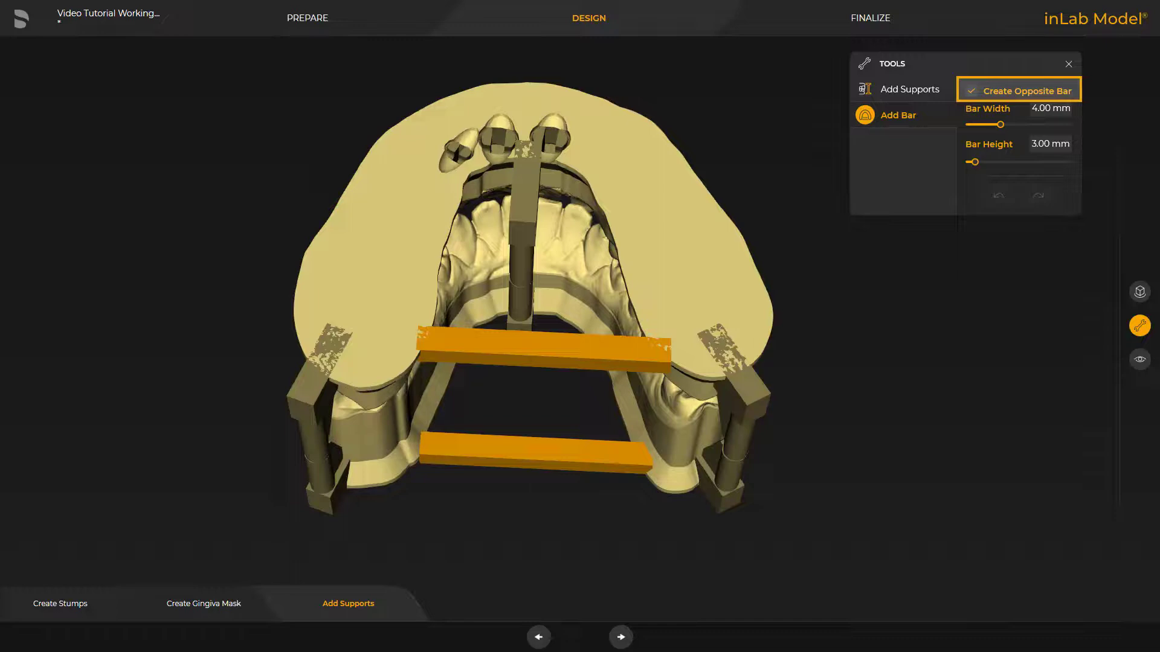
pyautogui.click(663, 356)
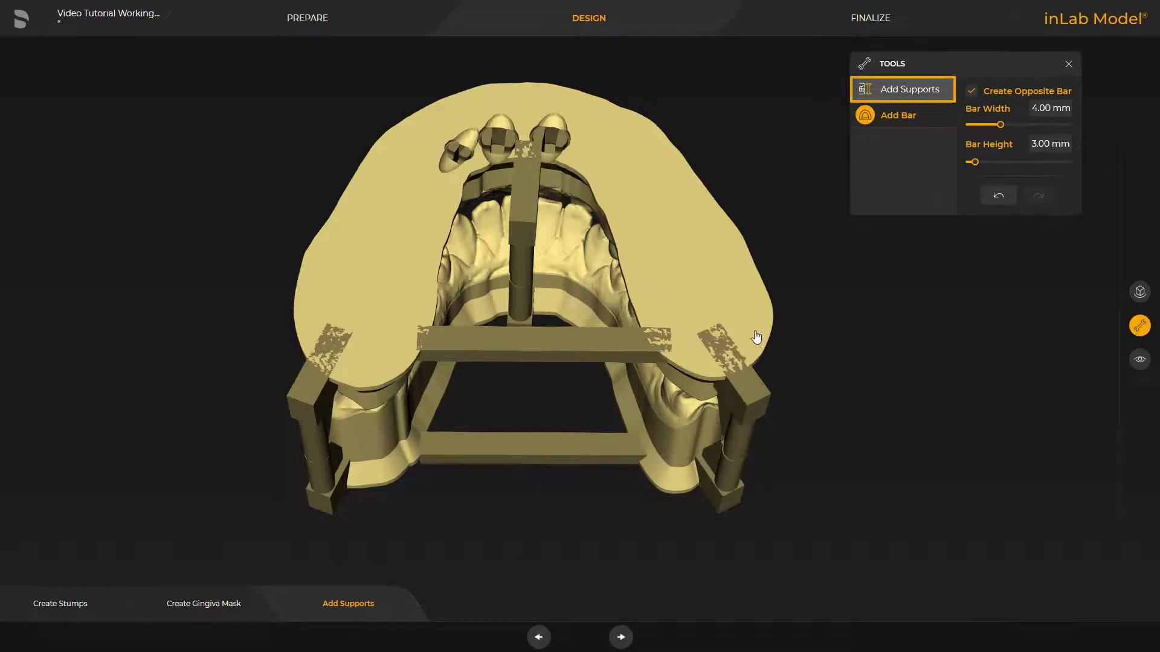
# - Add a Dentsply Balljoint support and check the model's underside
pyautogui.click(864, 89)
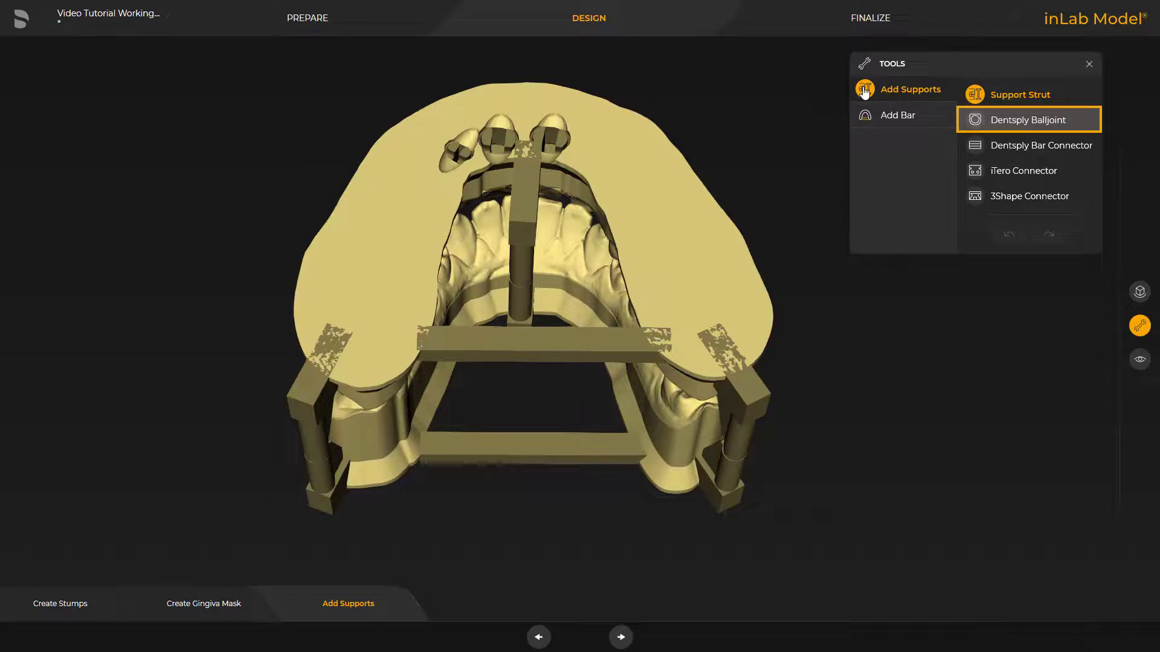
pyautogui.click(974, 119)
pyautogui.moveTo(552, 532); pyautogui.dragTo(2, 3, button='right')
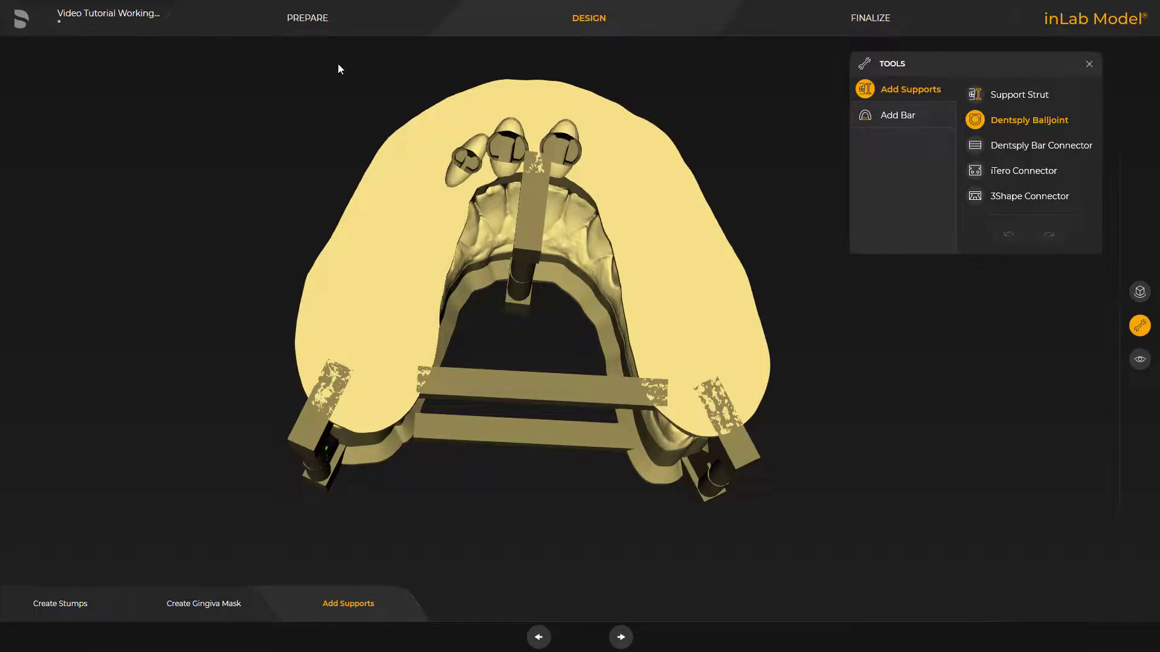
pyautogui.moveTo(530, 409); pyautogui.dragTo(540, 566, button='right')
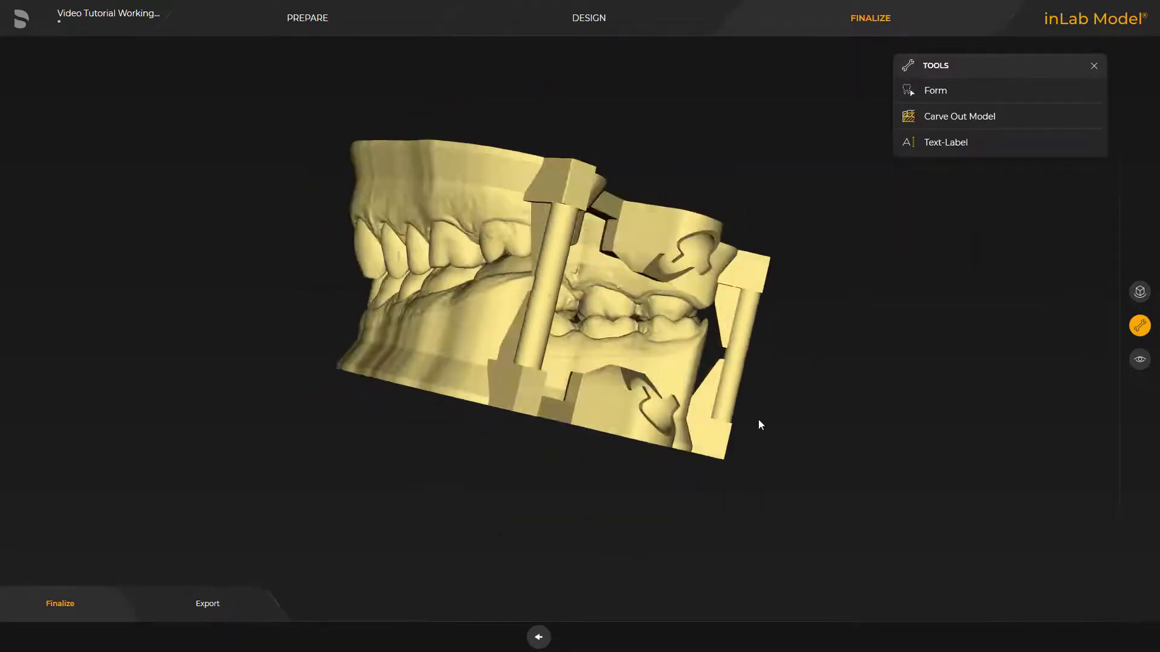
# - Apply Carve Out Model at 3.00 mm thickness and inspect the hollowed base
pyautogui.moveTo(759, 419); pyautogui.dragTo(341, 502, button='right')
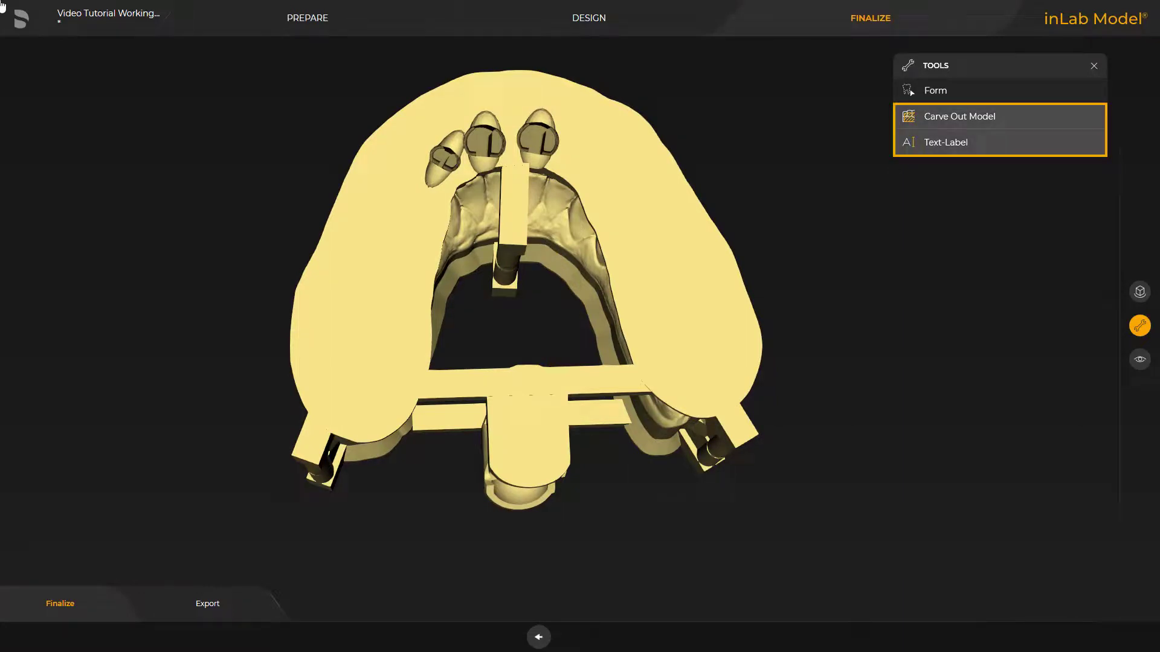
pyautogui.click(944, 119)
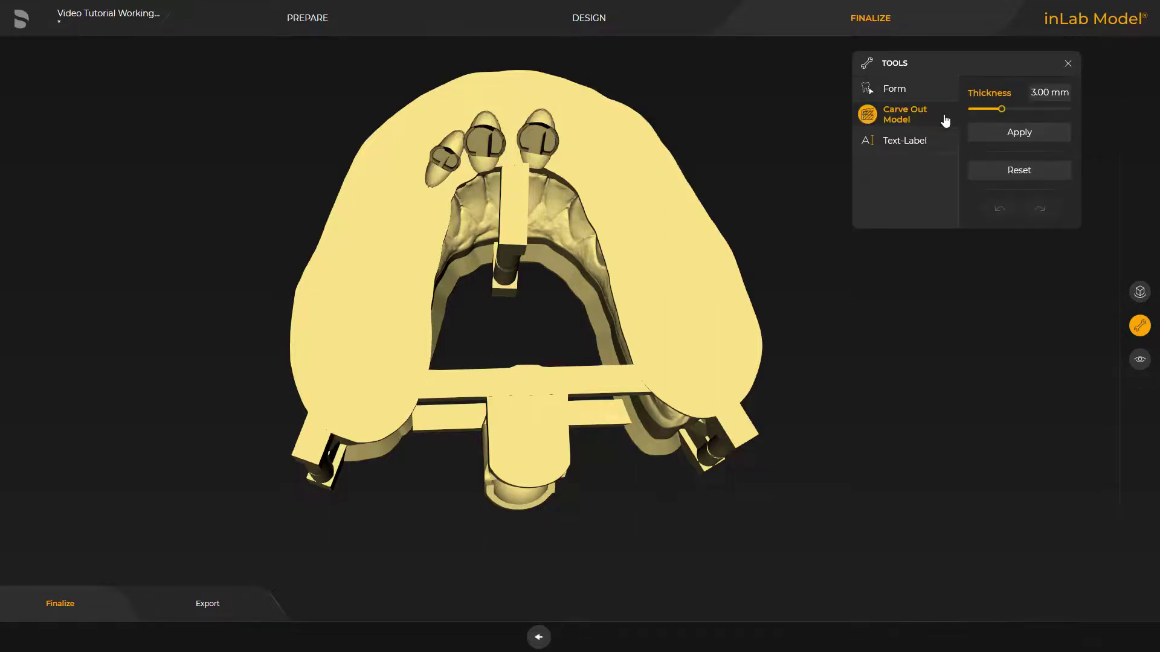
pyautogui.click(1010, 134)
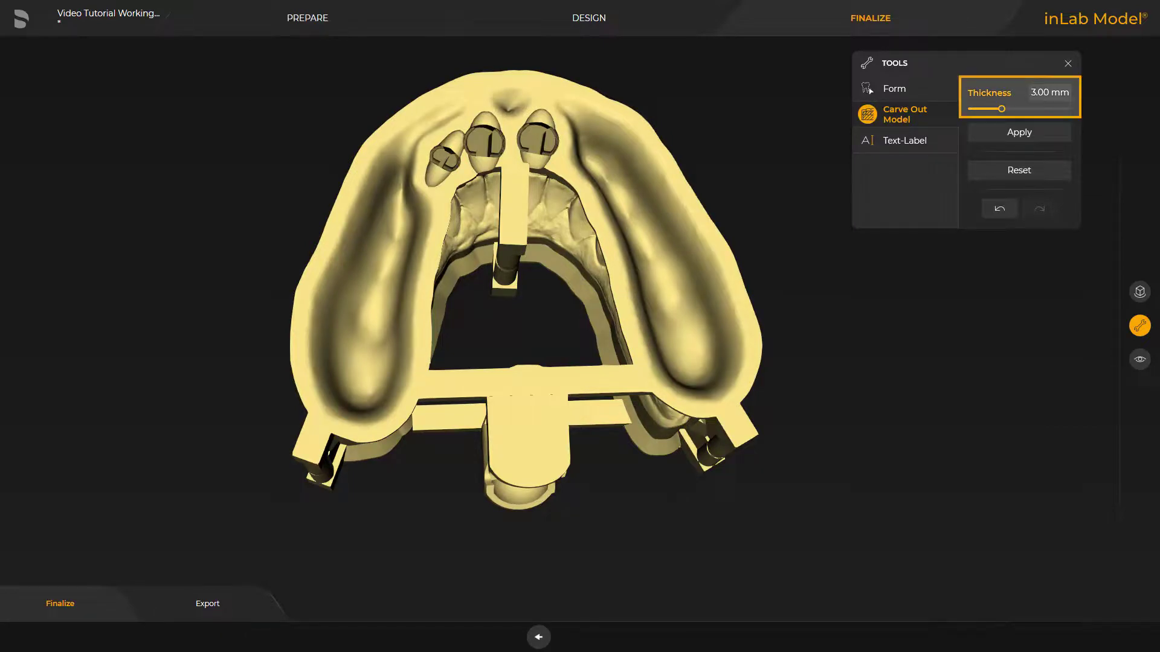
pyautogui.moveTo(541, 538); pyautogui.dragTo(339, 389)
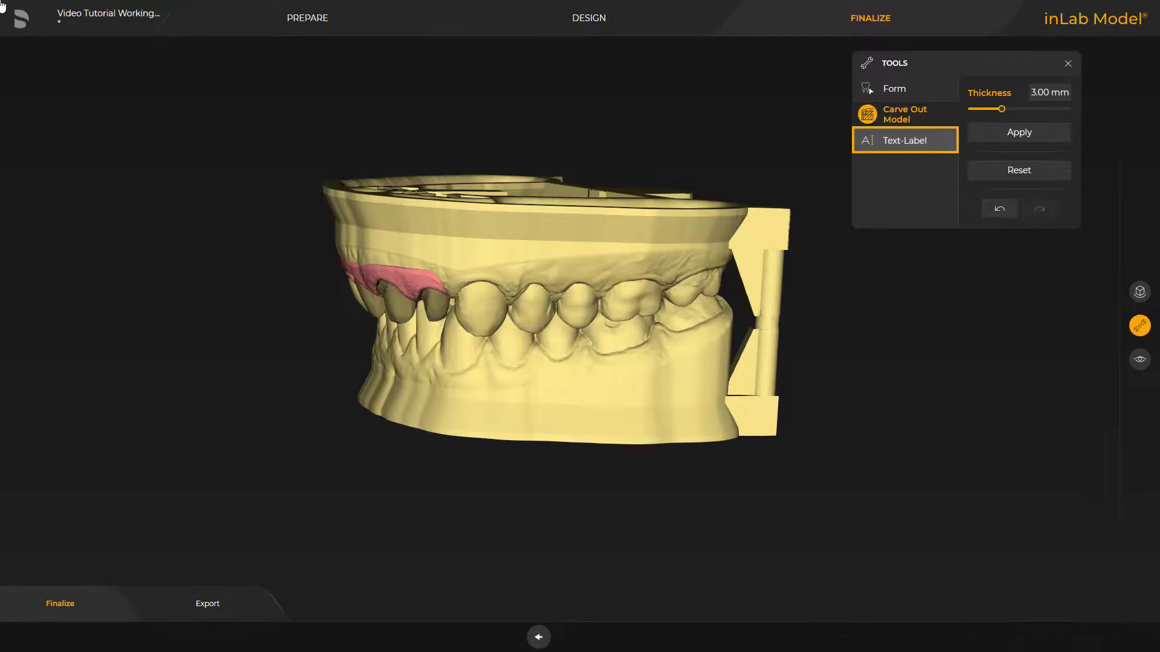
# - Emboss the 3.00 mm 'inLab by Dentsply Sirona' label on the model's upper front
pyautogui.click(892, 142)
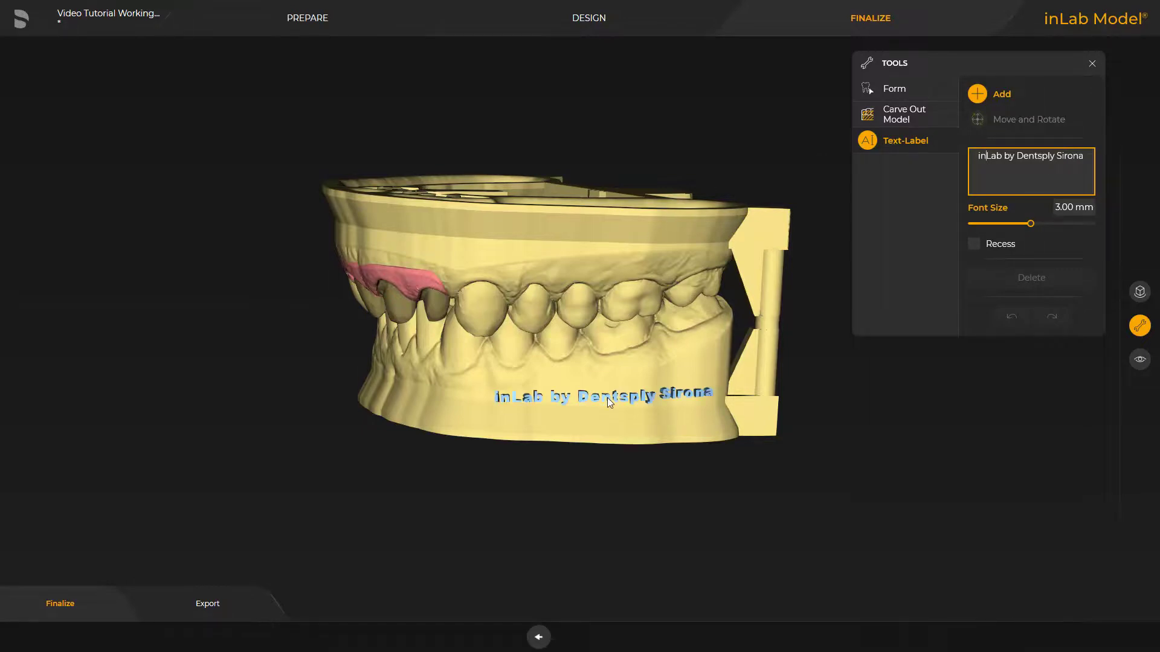
pyautogui.click(607, 397)
pyautogui.moveTo(262, 256); pyautogui.dragTo(140, 435, button='right')
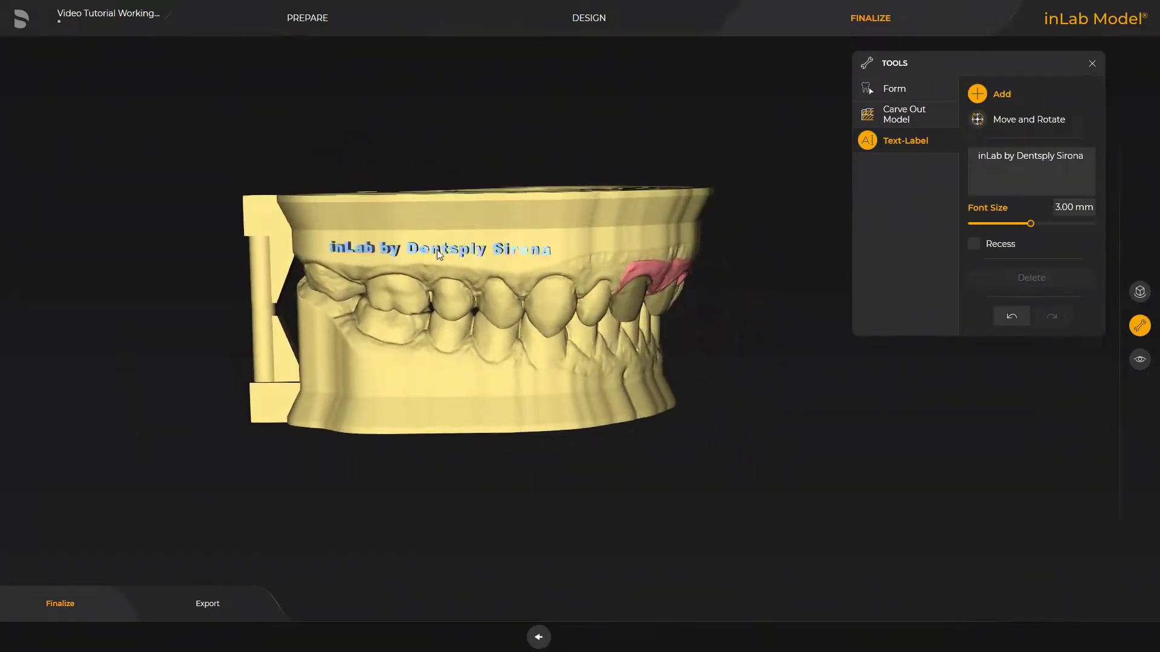
pyautogui.click(437, 249)
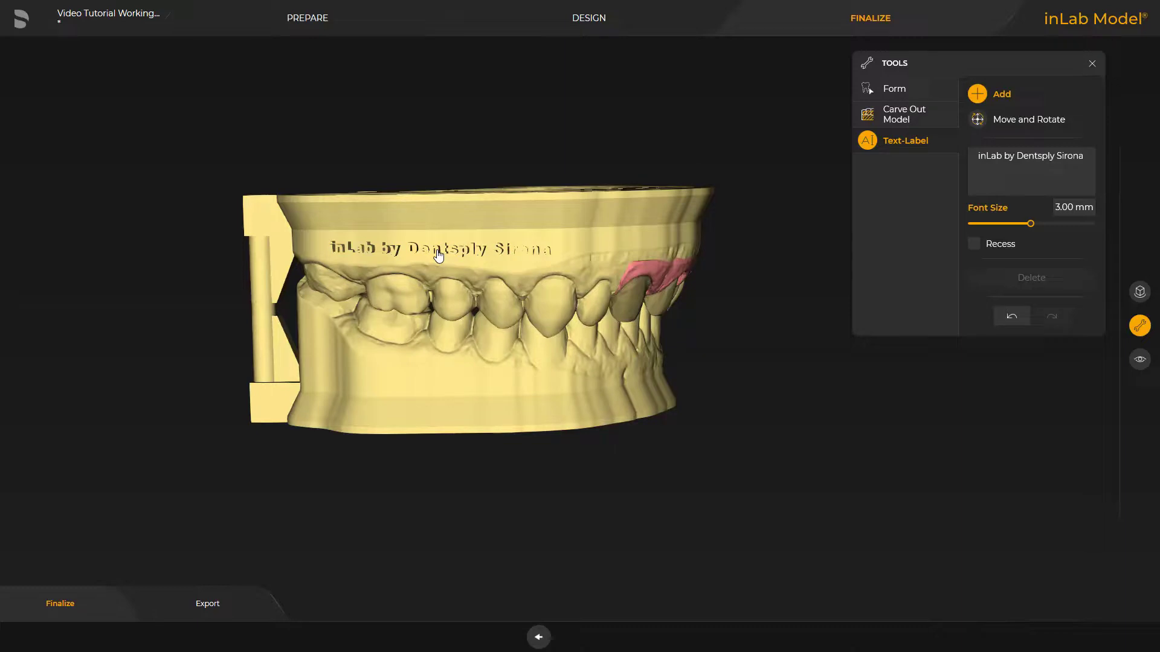